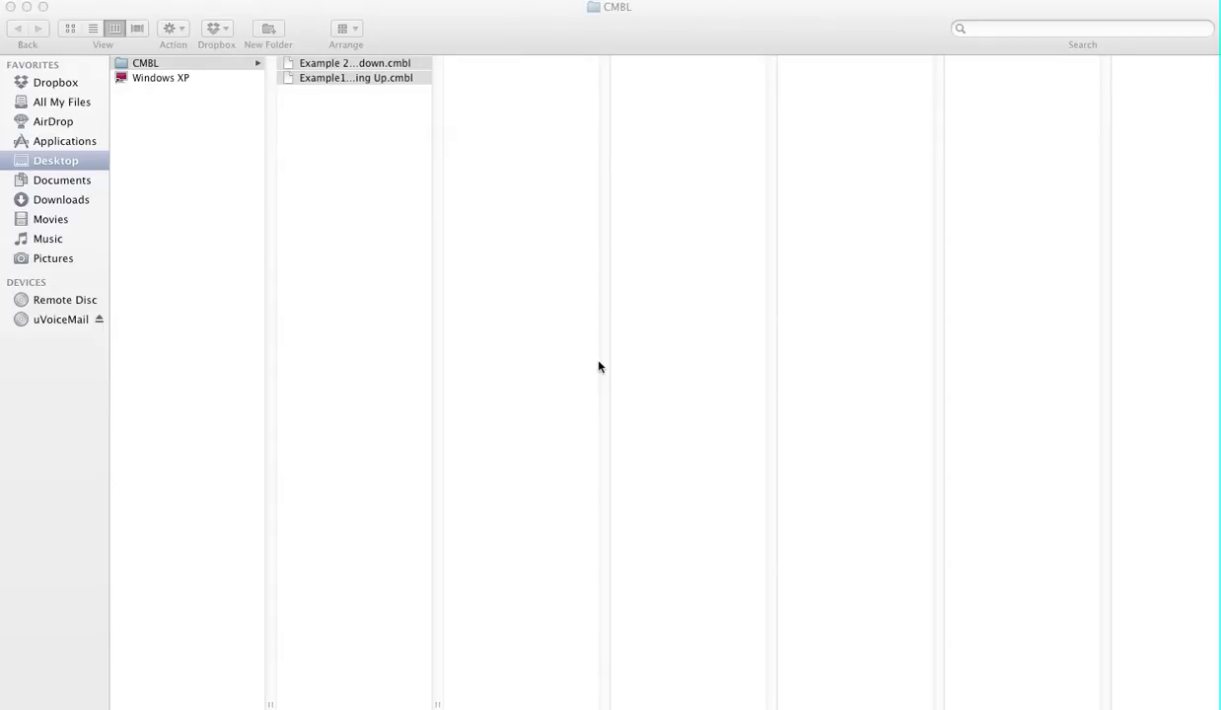
Open the file Example1 Speeding Up.cmbl from the CMBL folder with Microsoft Excel from the Microsoft Office 2011 applications
click(318, 180)
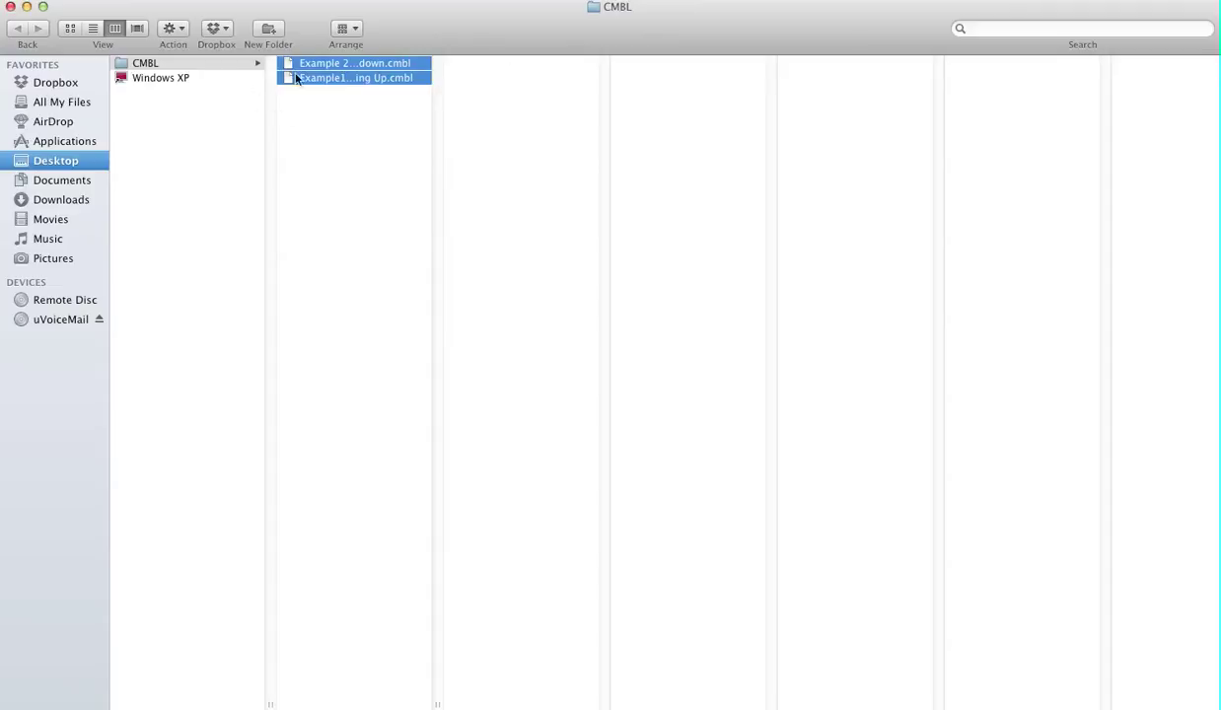
click(357, 121)
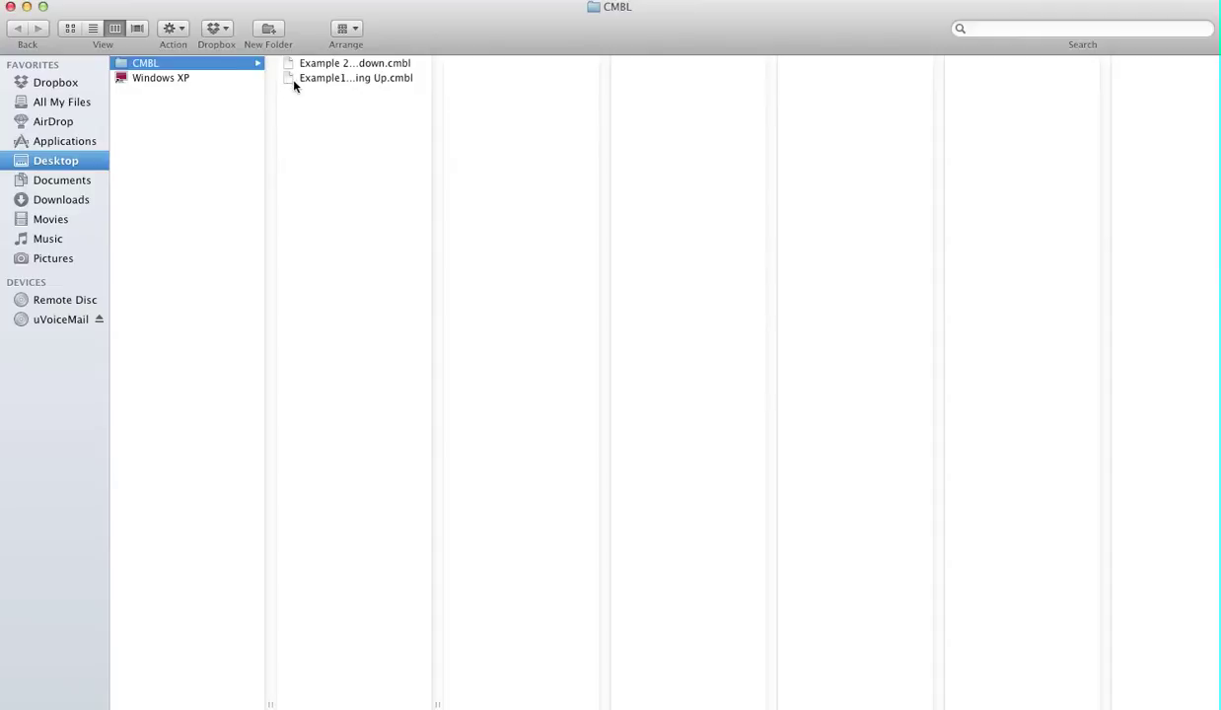
click(330, 79)
right_click(330, 82)
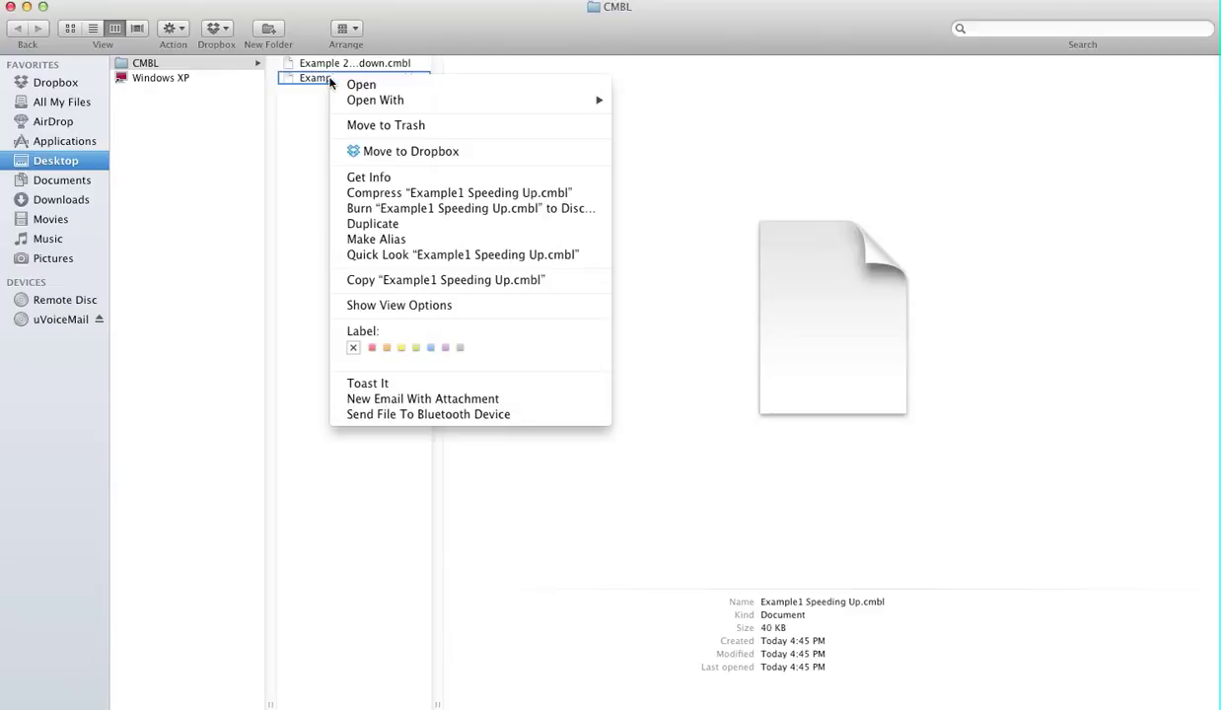
mouse_move(390, 103)
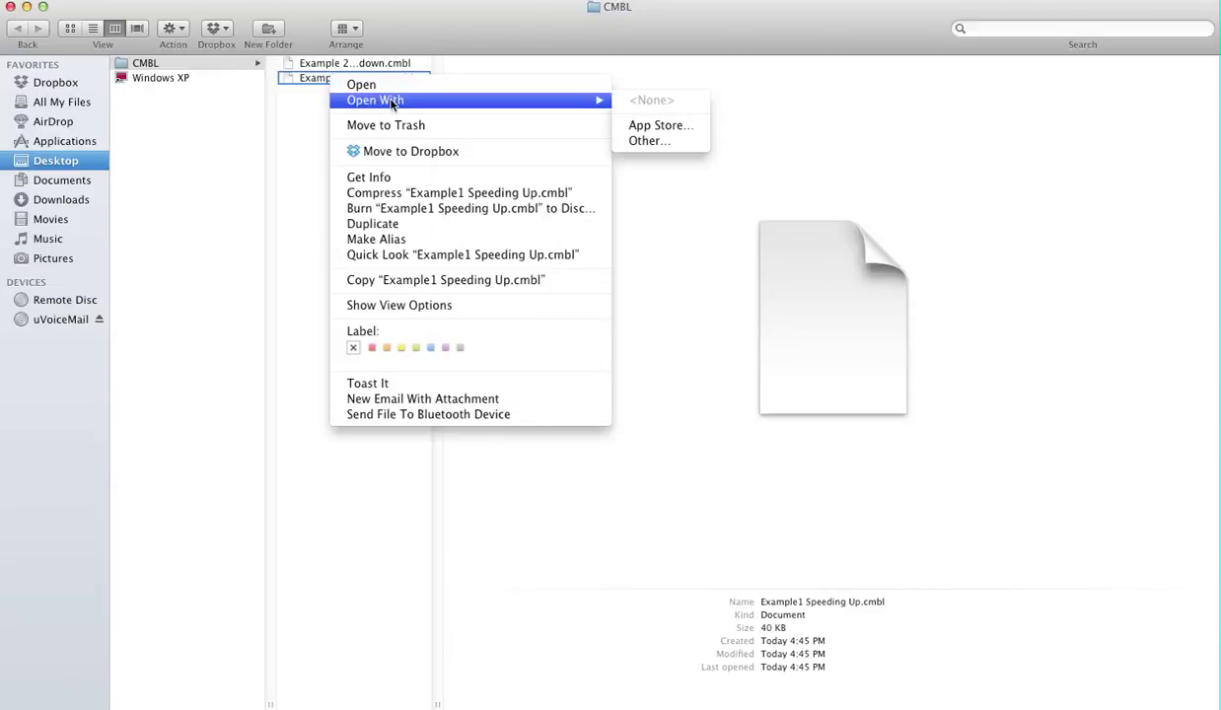
click(661, 146)
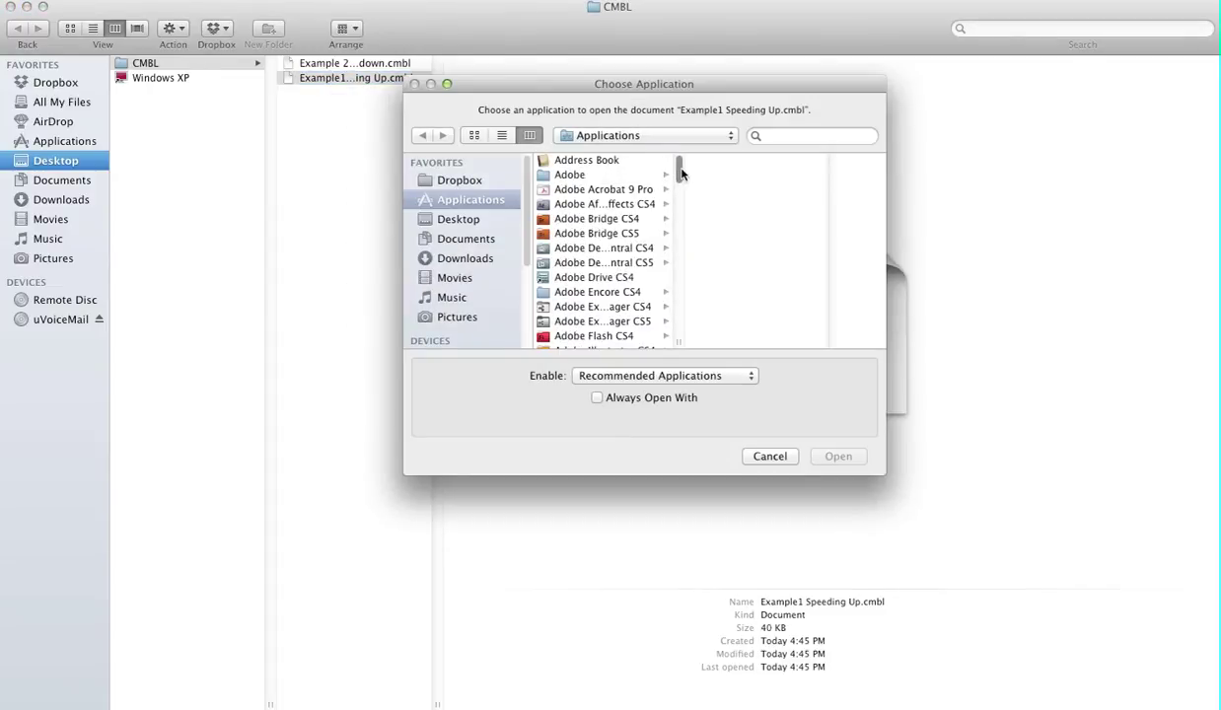
drag(680, 173, 678, 286)
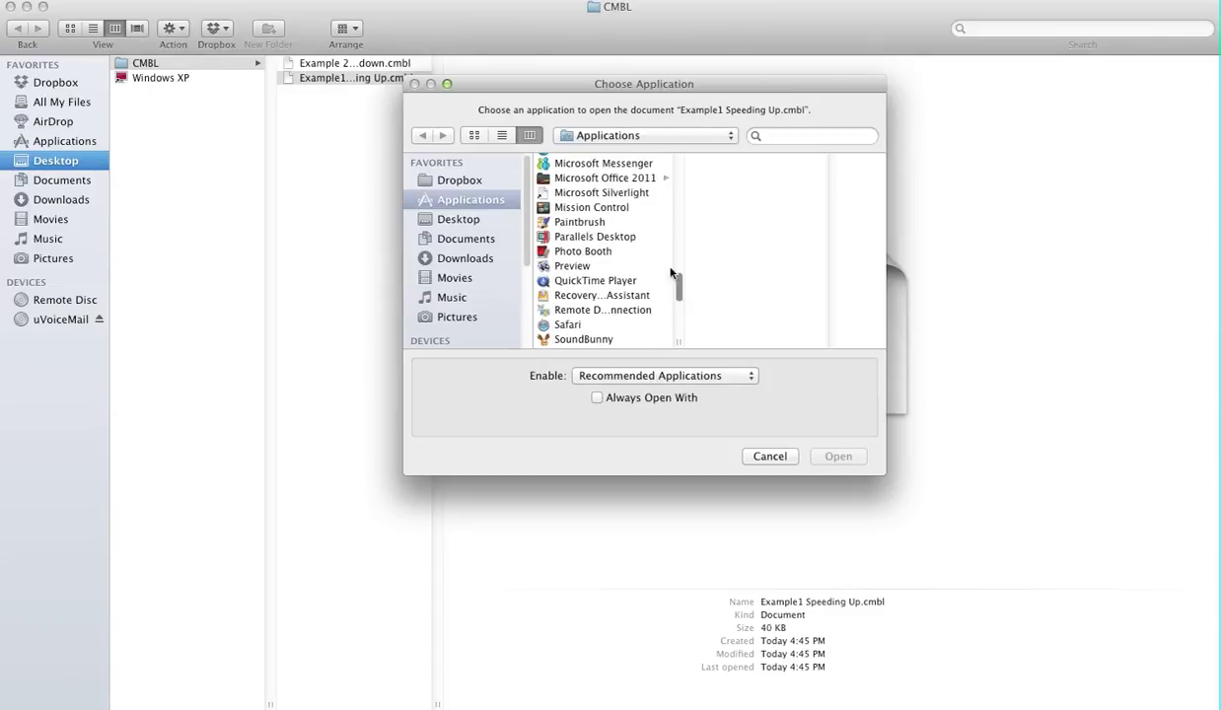
click(636, 179)
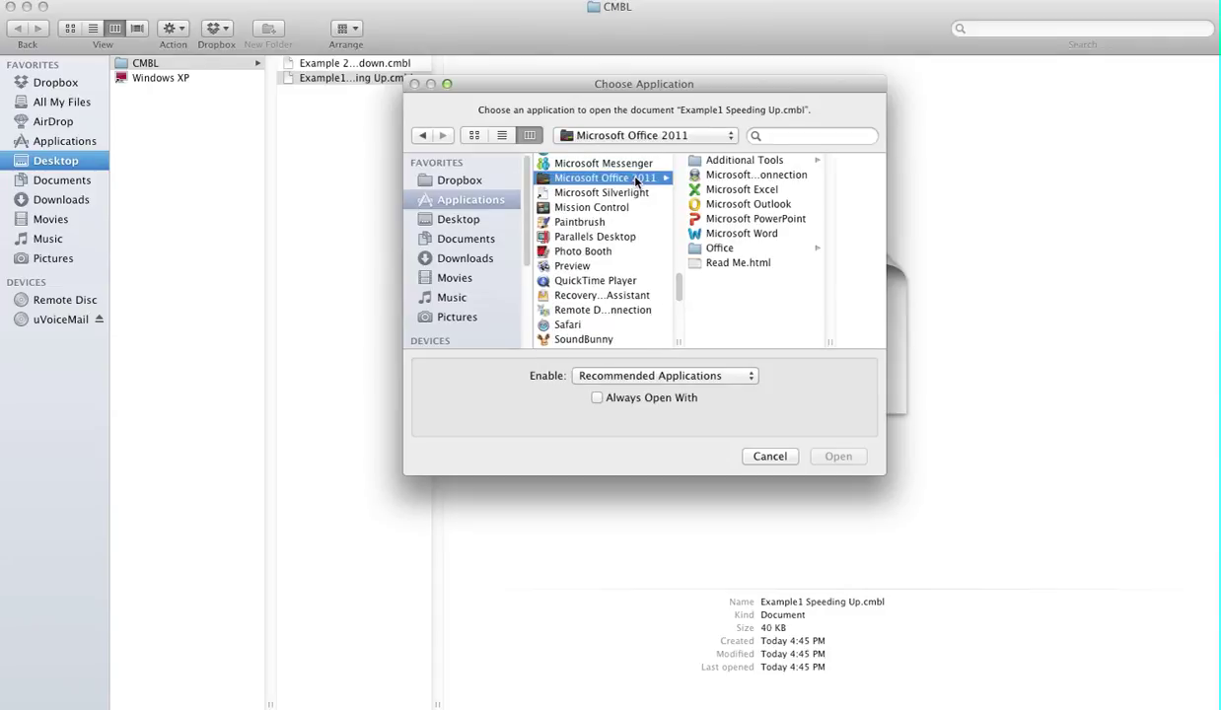
click(747, 190)
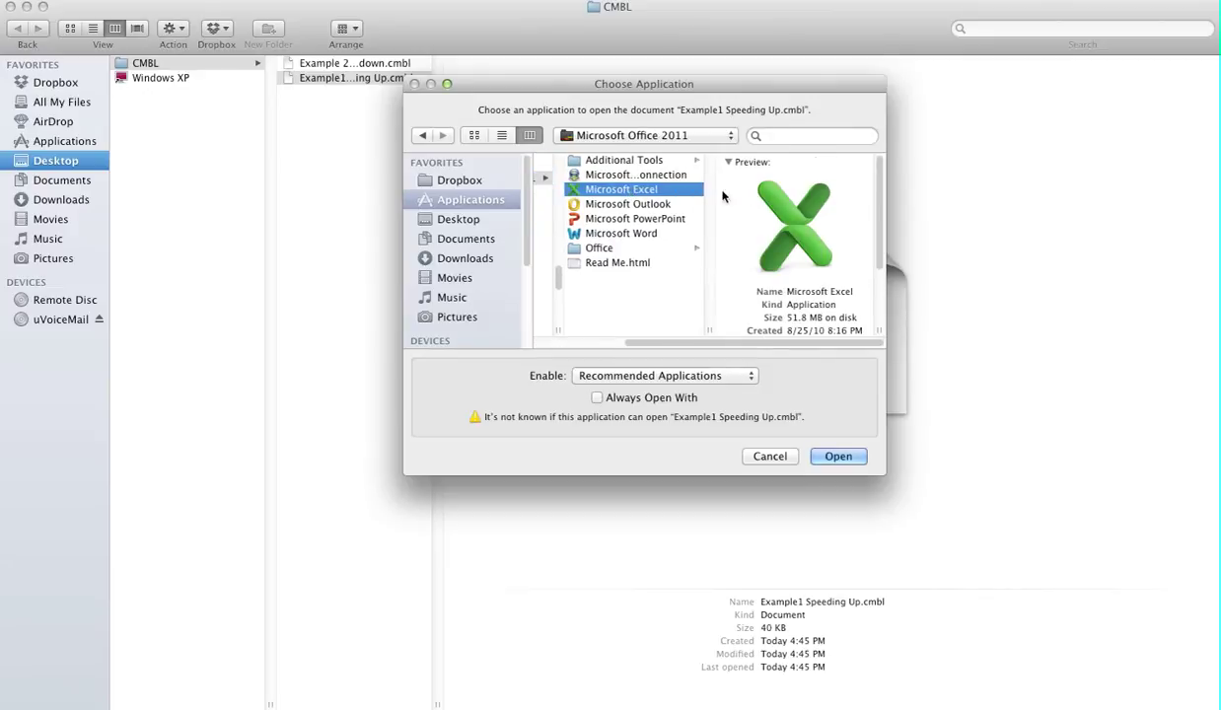
click(853, 457)
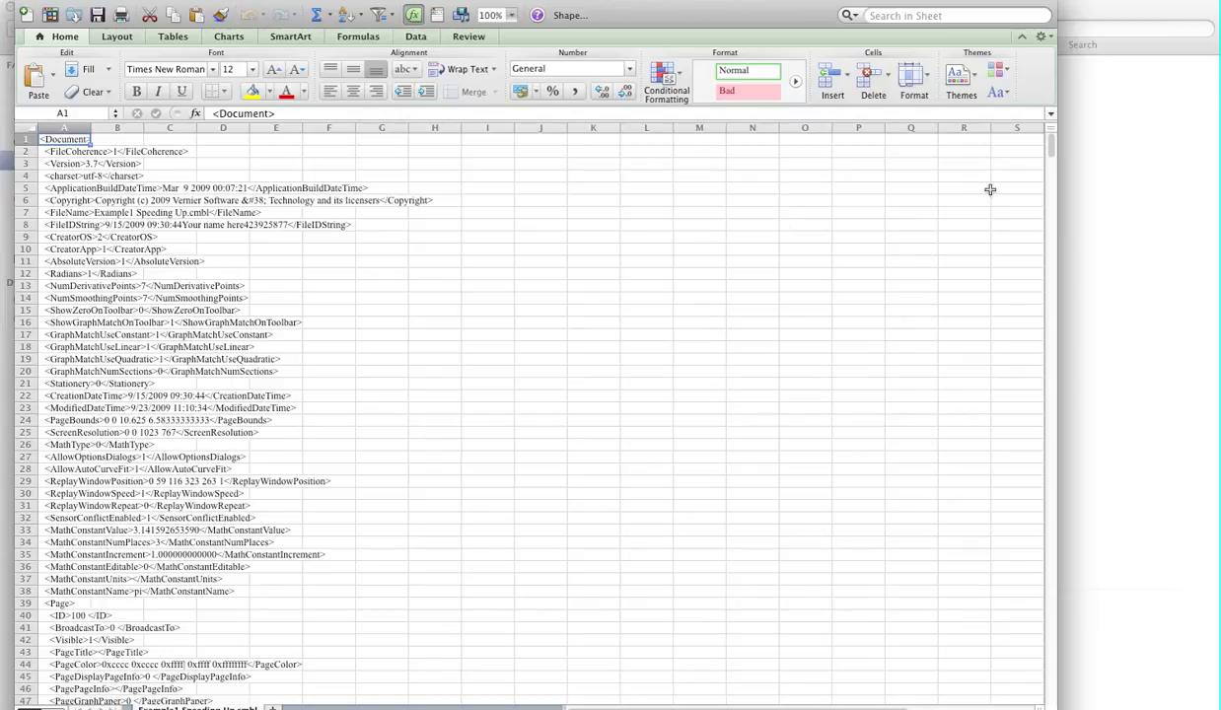
Copy the time values in cells A457 to A555 of the Example1 Speeding Up sheet
mouse_move(1053, 150)
mouse_down()
mouse_move(1039, 186)
mouse_move(1039, 455)
mouse_move(1051, 380)
mouse_up()
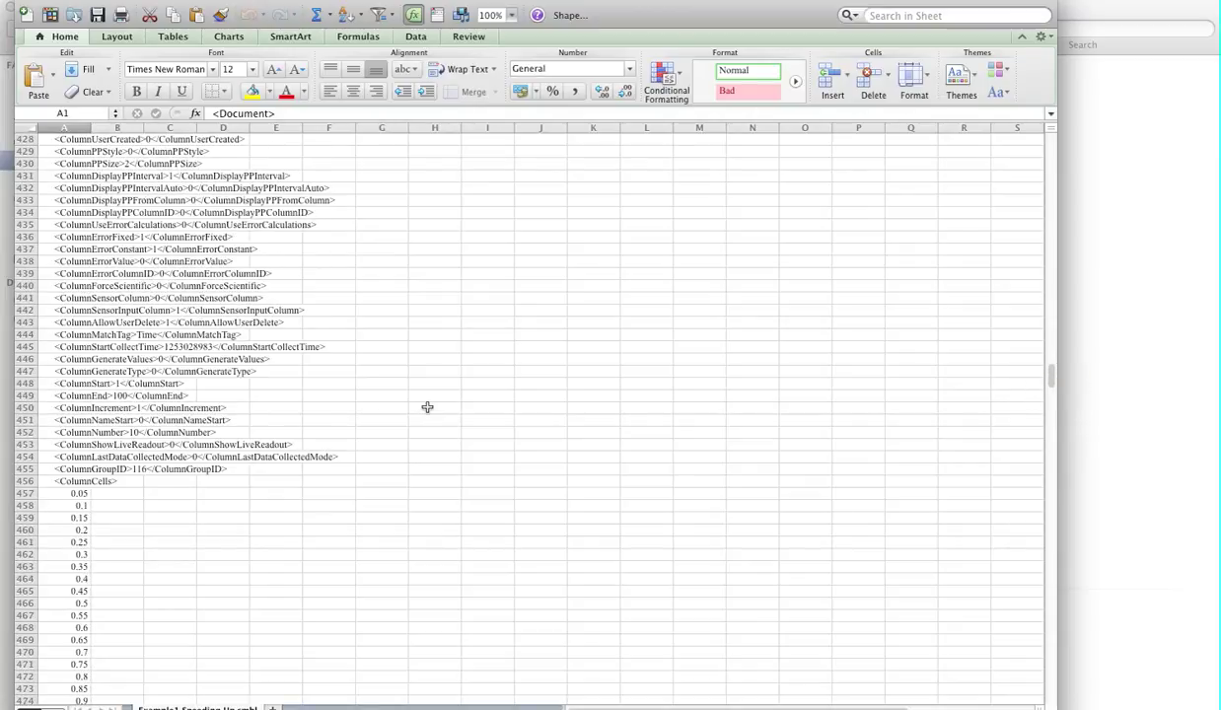
scroll(233, 419, down, 5)
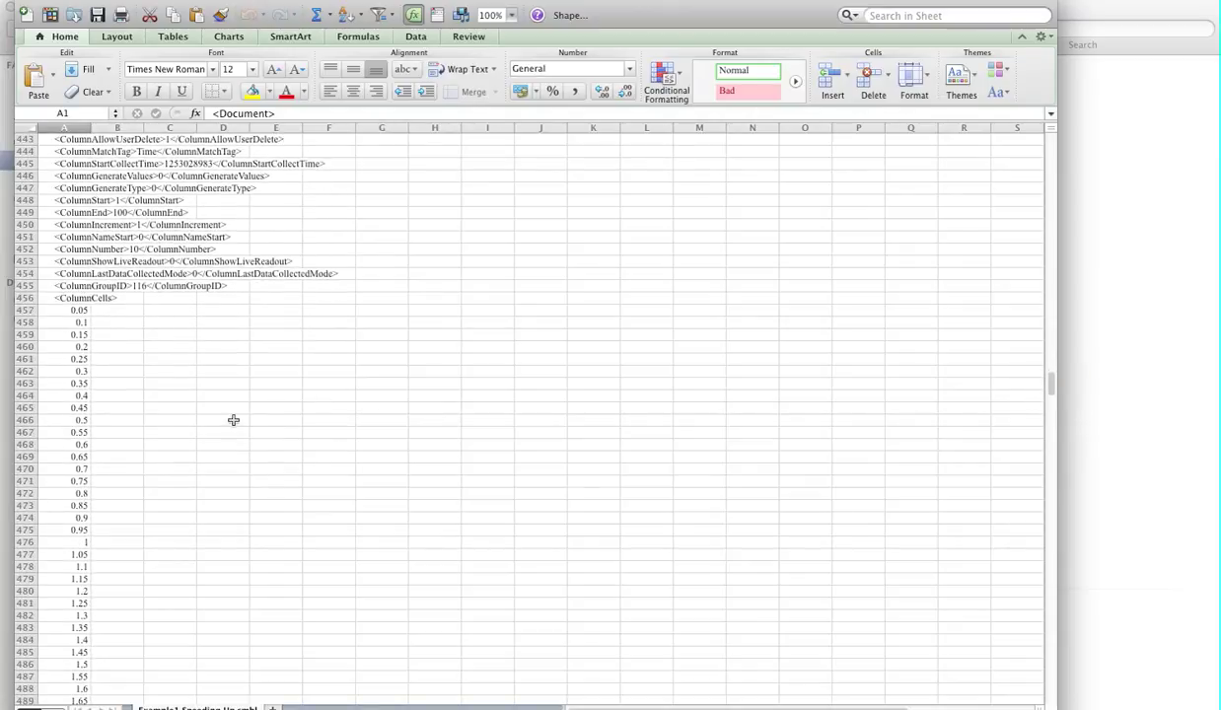
drag(77, 224, 79, 296)
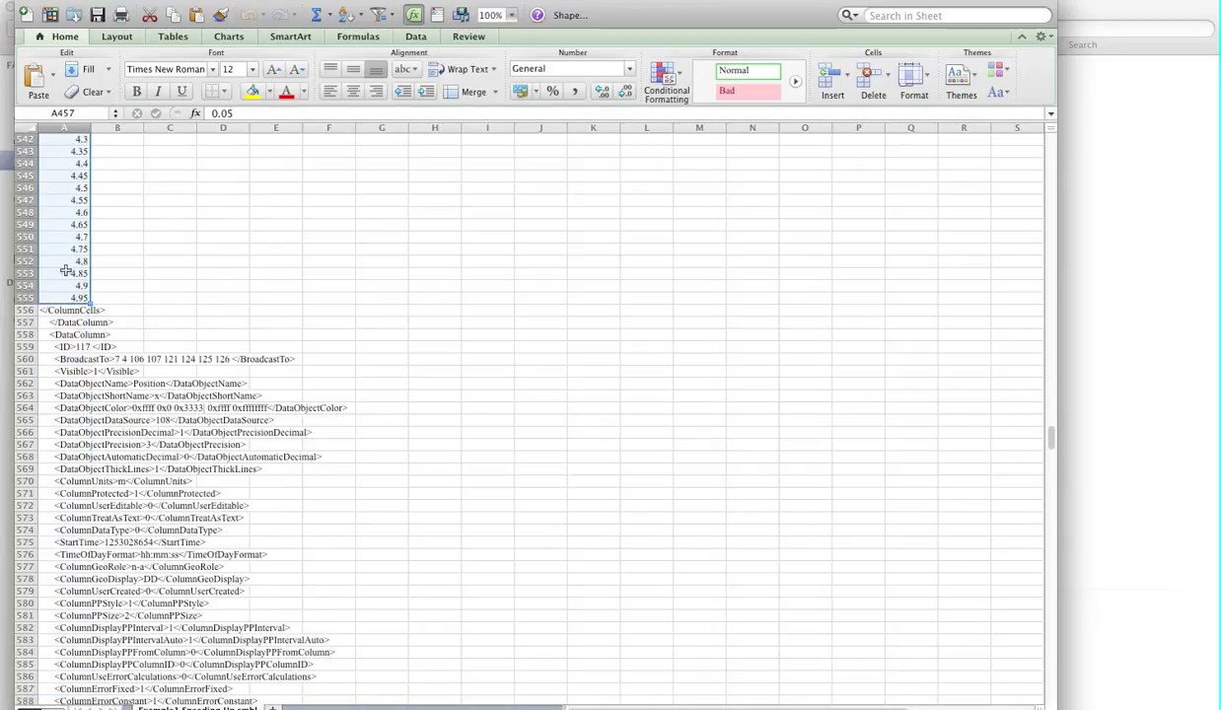
right_click(66, 268)
click(98, 284)
scroll(245, 680, up, 10)
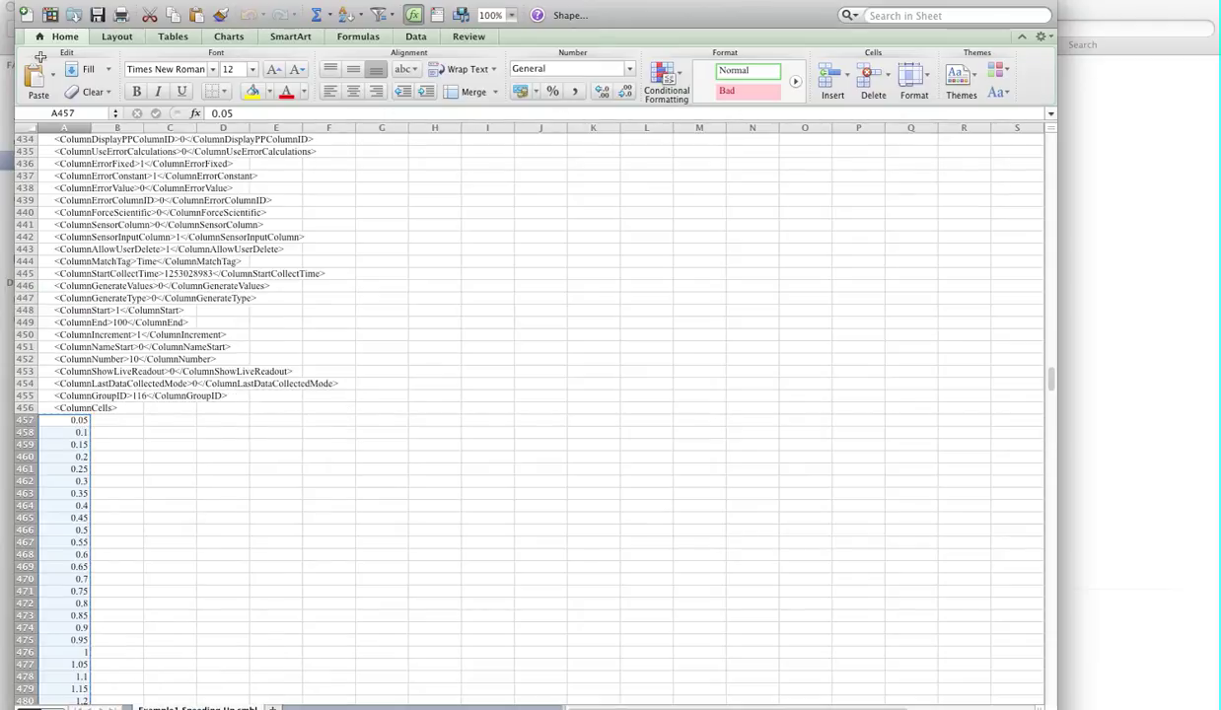
Create a new blank workbook beside the source file and paste the copied time values into column A from A1
click(25, 14)
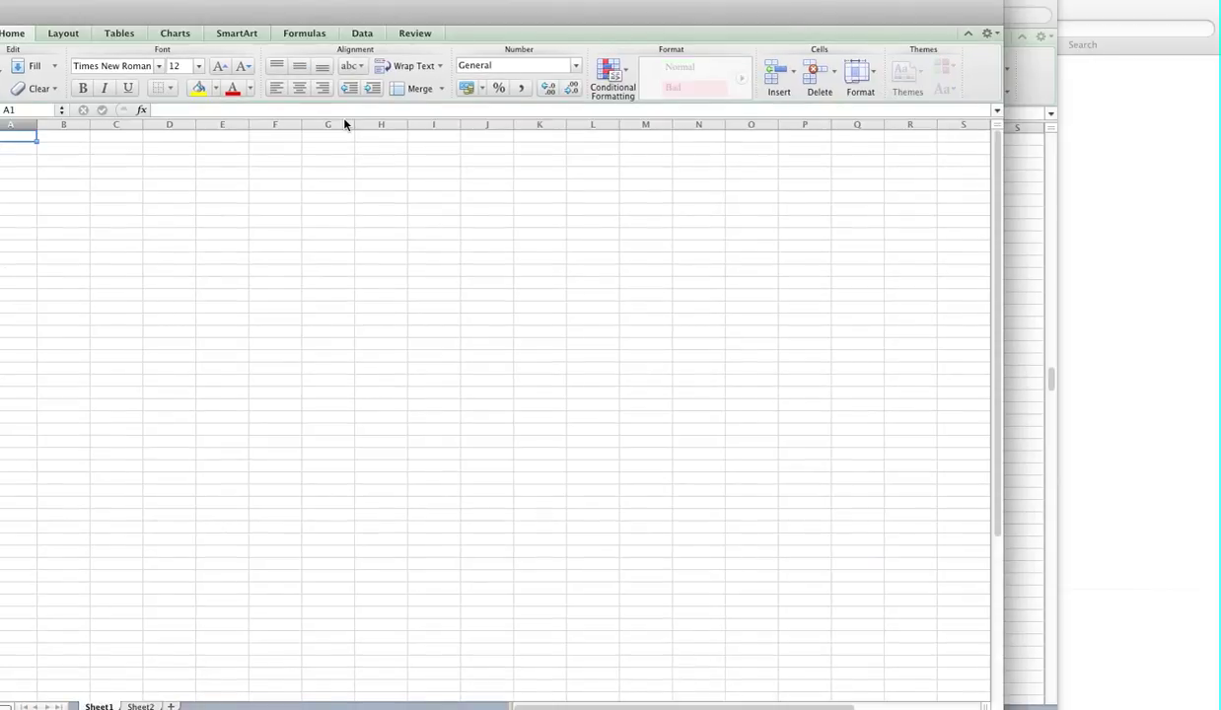
drag(341, 8, 640, 18)
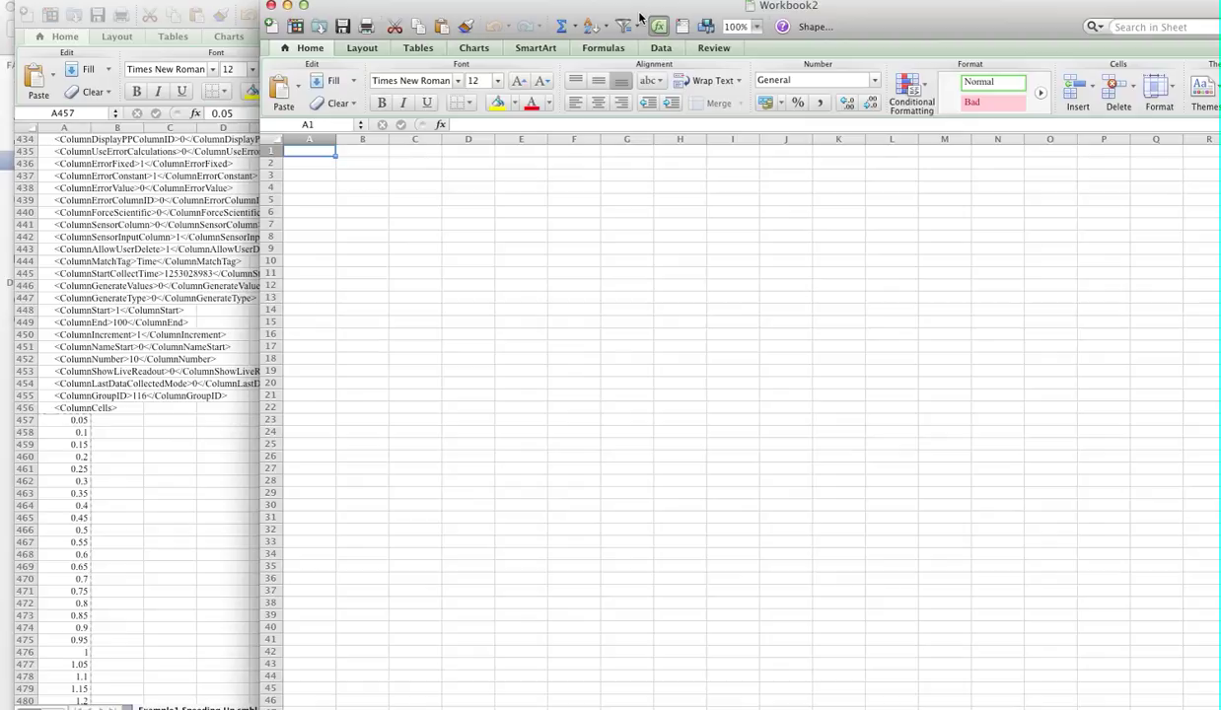
key(super+v)
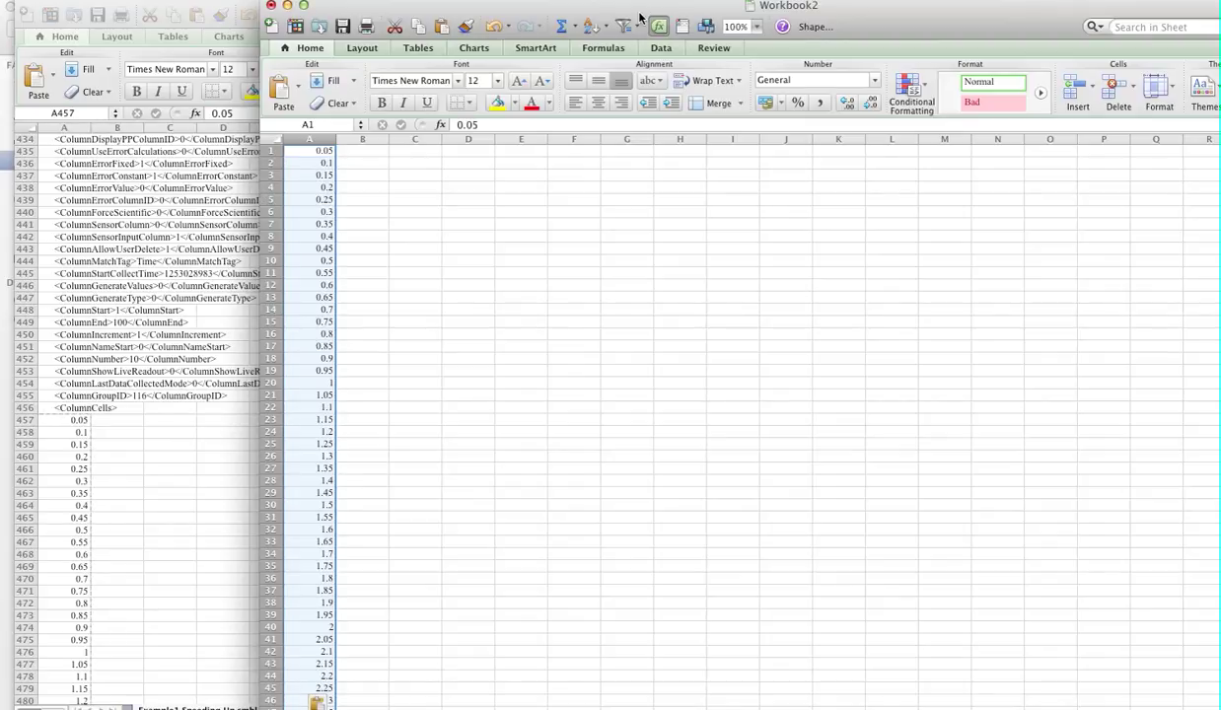
Copy the position values in cells A608 to A706 of the Example1 Speeding Up sheet
click(179, 423)
scroll(179, 424, down, 15)
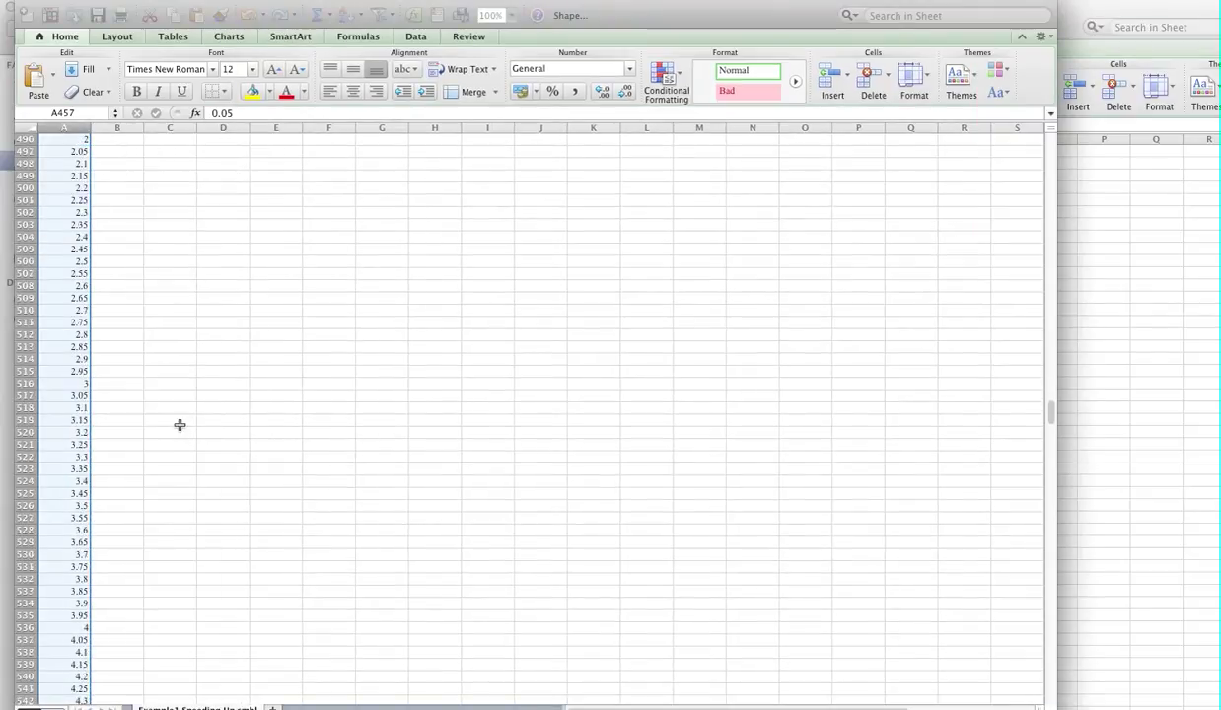
scroll(180, 424, down, 20)
scroll(179, 422, down, 5)
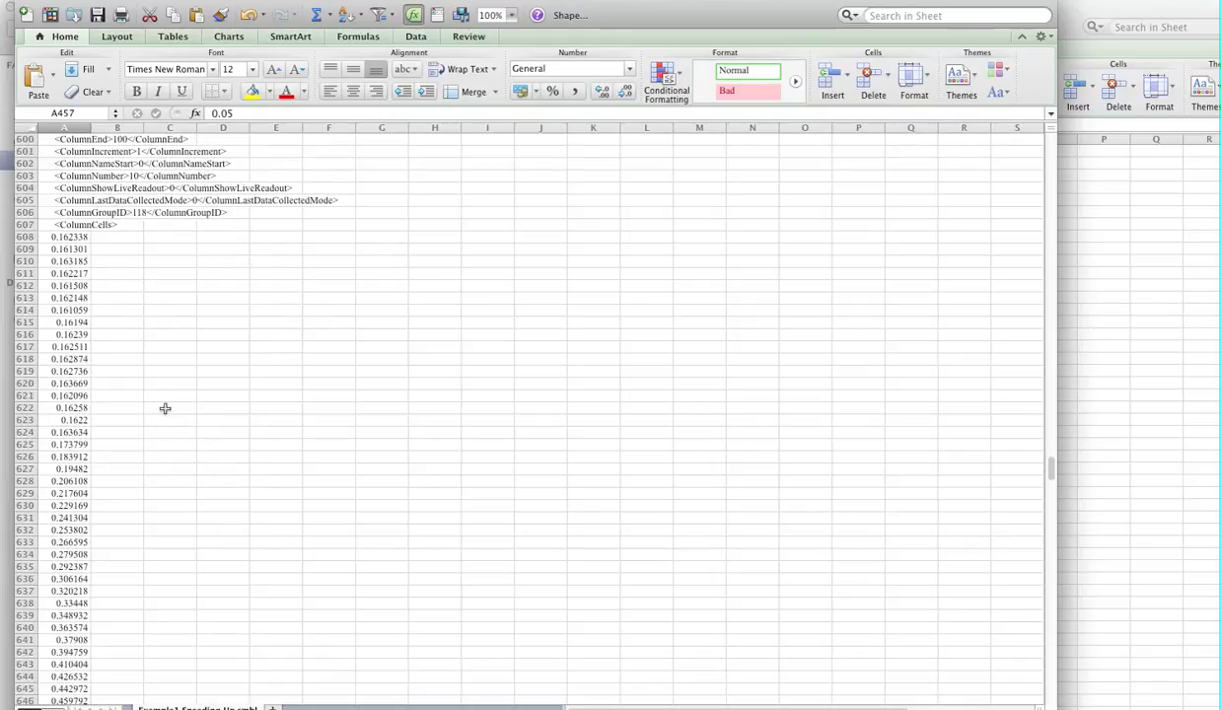
drag(71, 237, 71, 456)
right_click(117, 456)
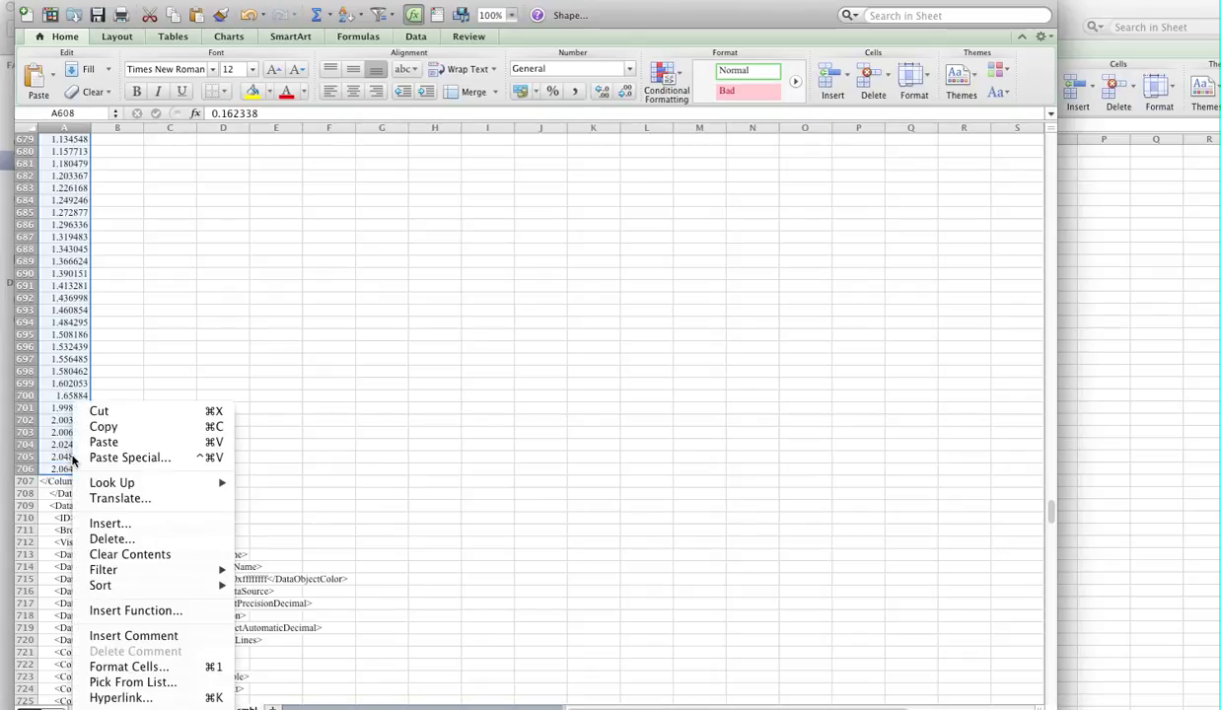
click(126, 427)
scroll(939, 239, up, 10)
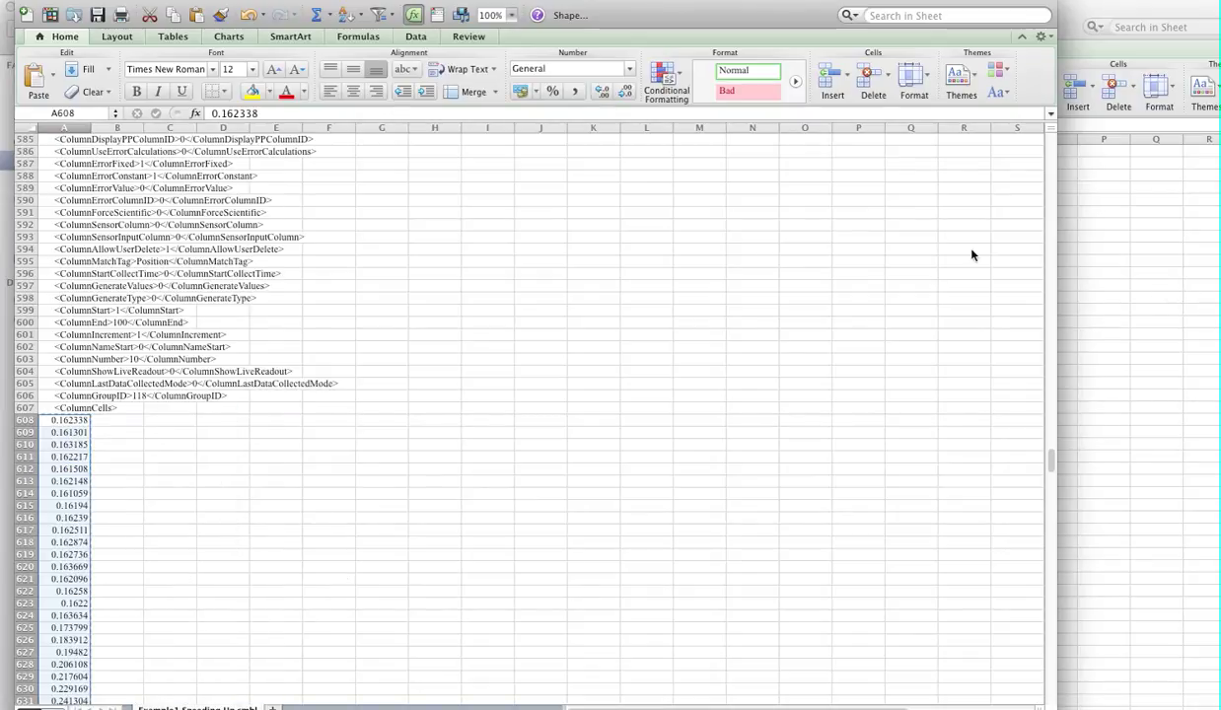
Paste the copied position values into column B of the new workbook, starting at B1
click(1135, 296)
click(367, 150)
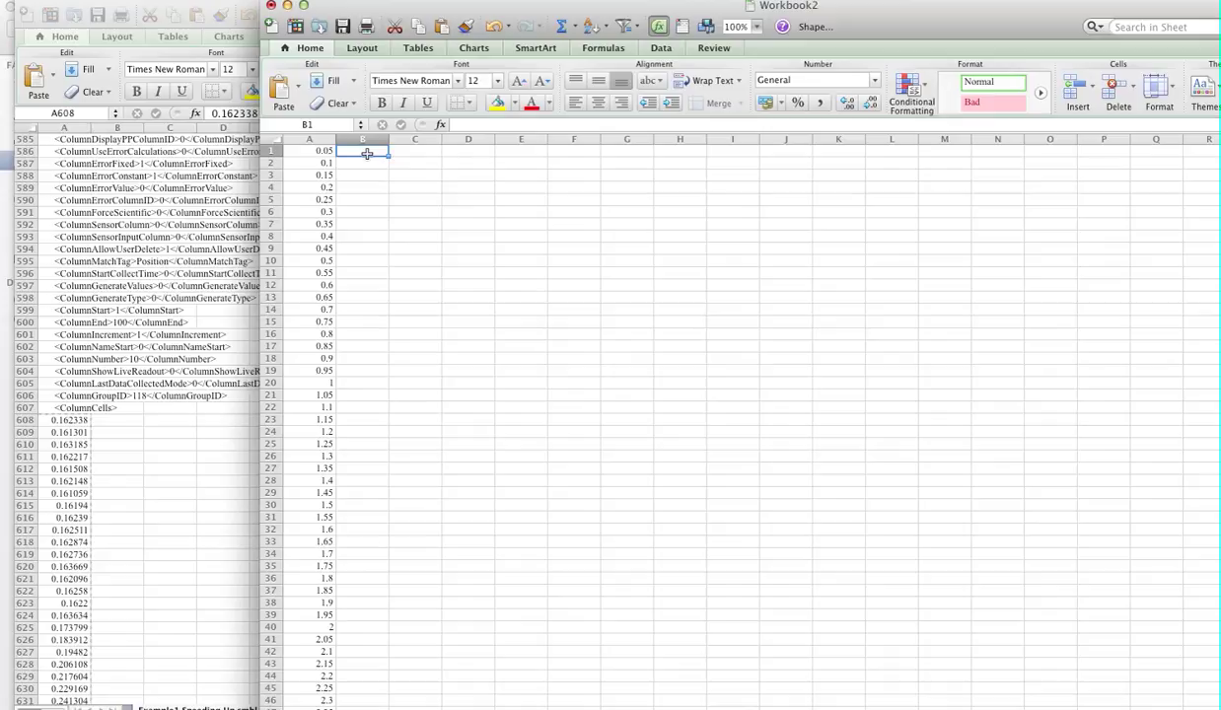
key(super+v)
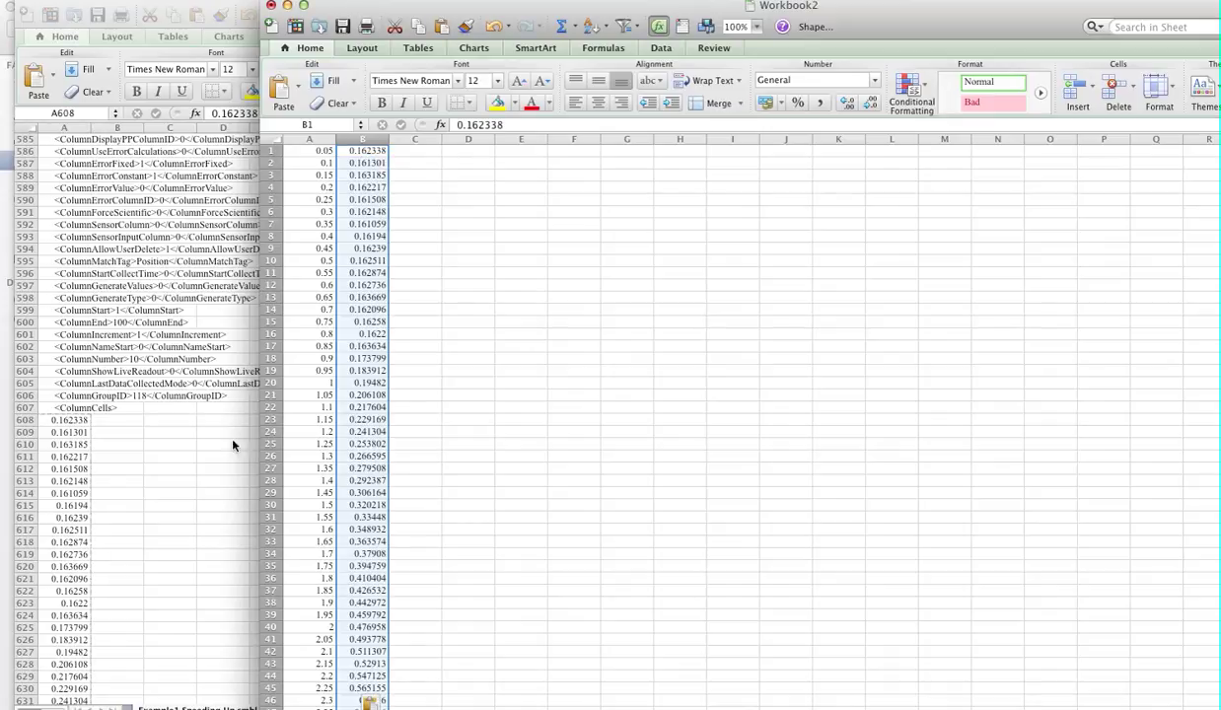
Examine the rest of the Example1 Speeding Up sheet for any further columns of measured data
click(202, 498)
scroll(188, 491, down, 15)
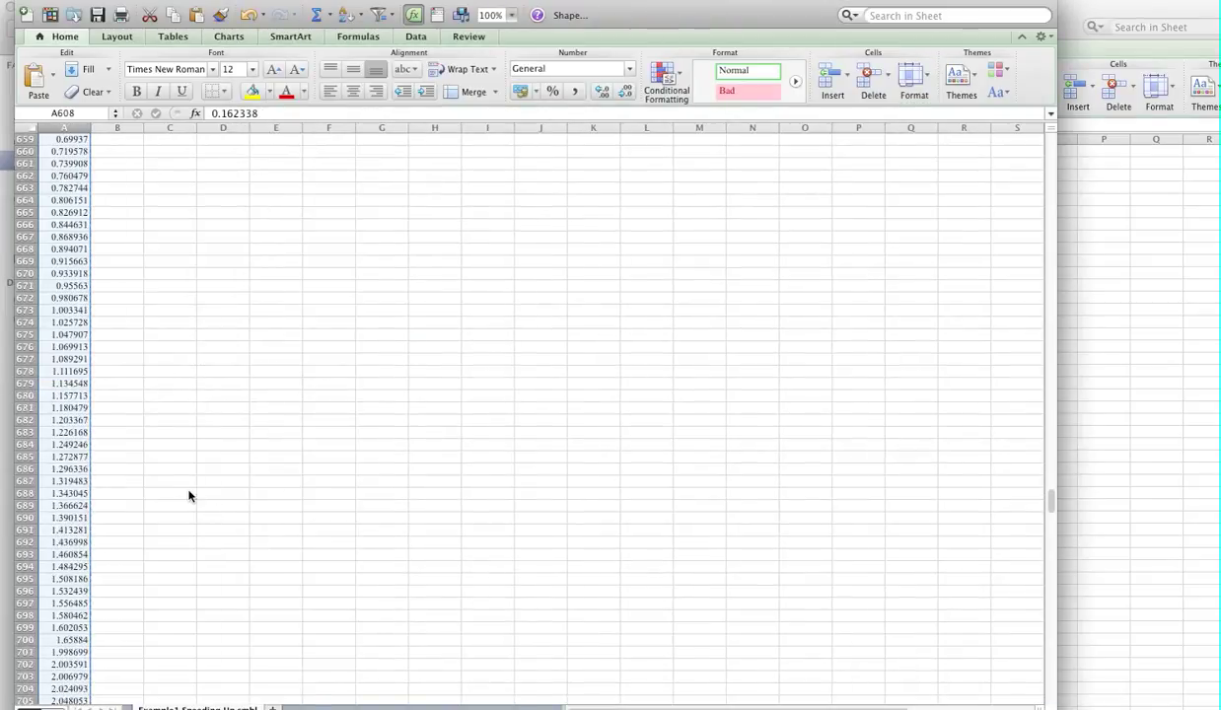
scroll(191, 496, down, 20)
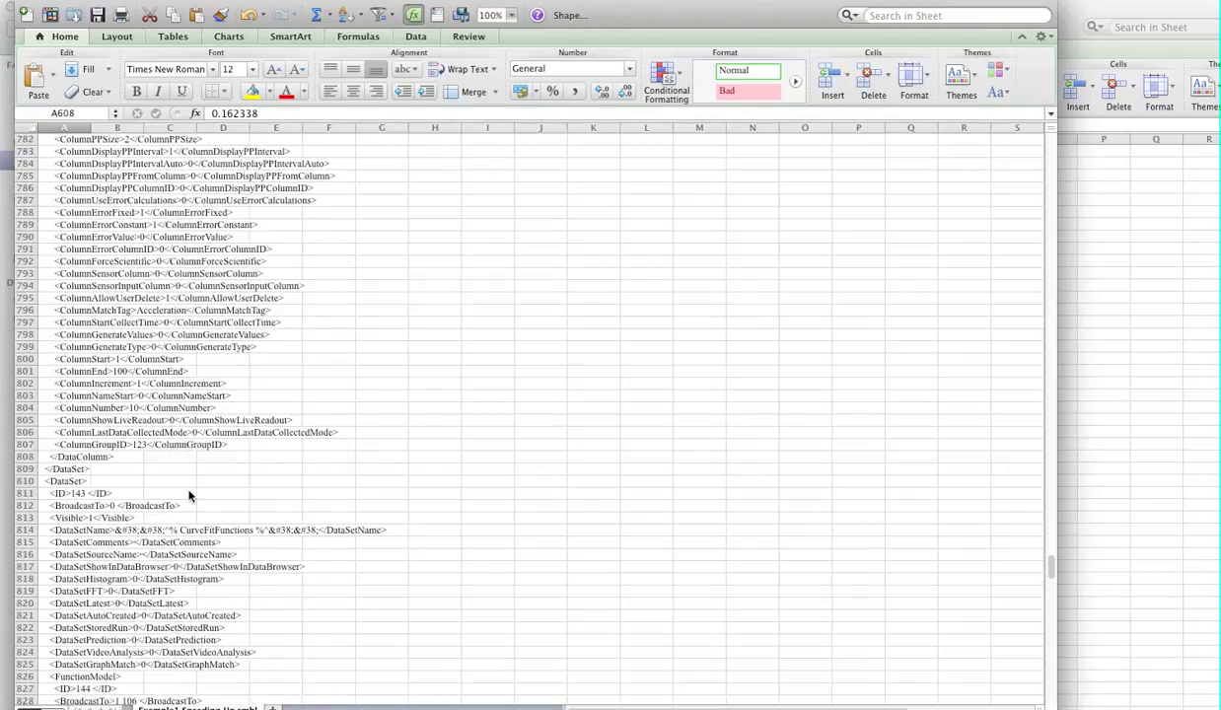
scroll(190, 496, down, 20)
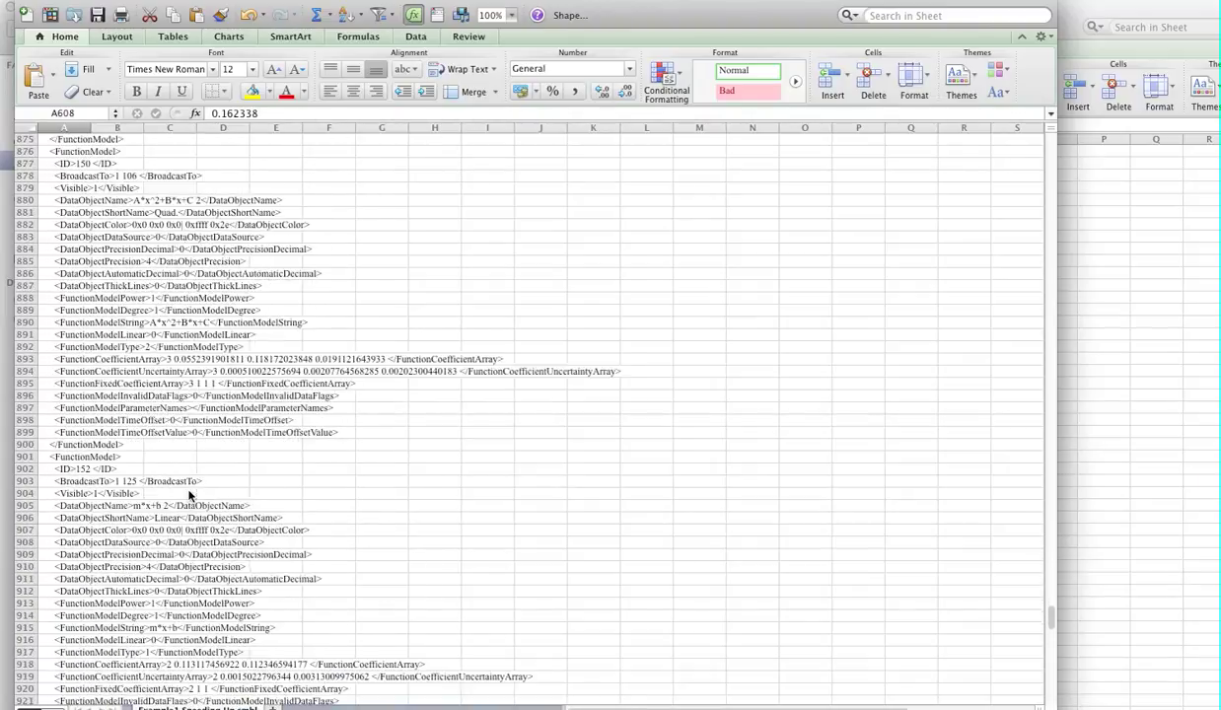
scroll(190, 496, down, 20)
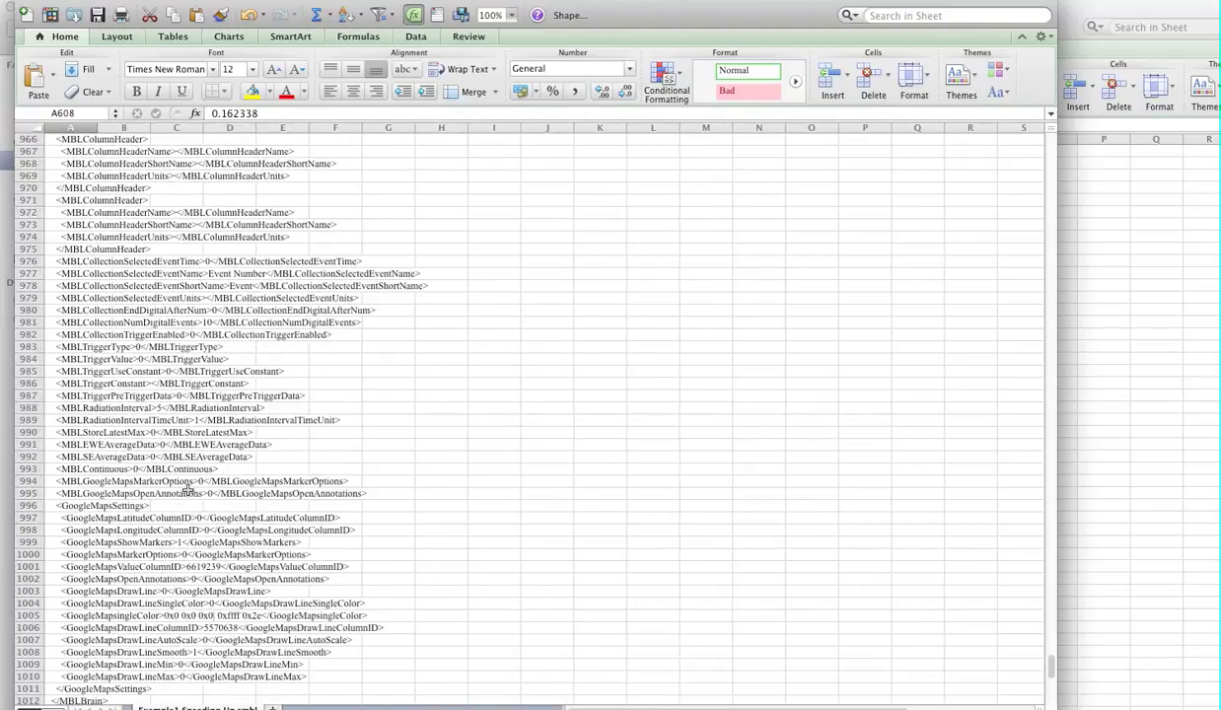
scroll(189, 490, down, 8)
scroll(189, 491, up, 18)
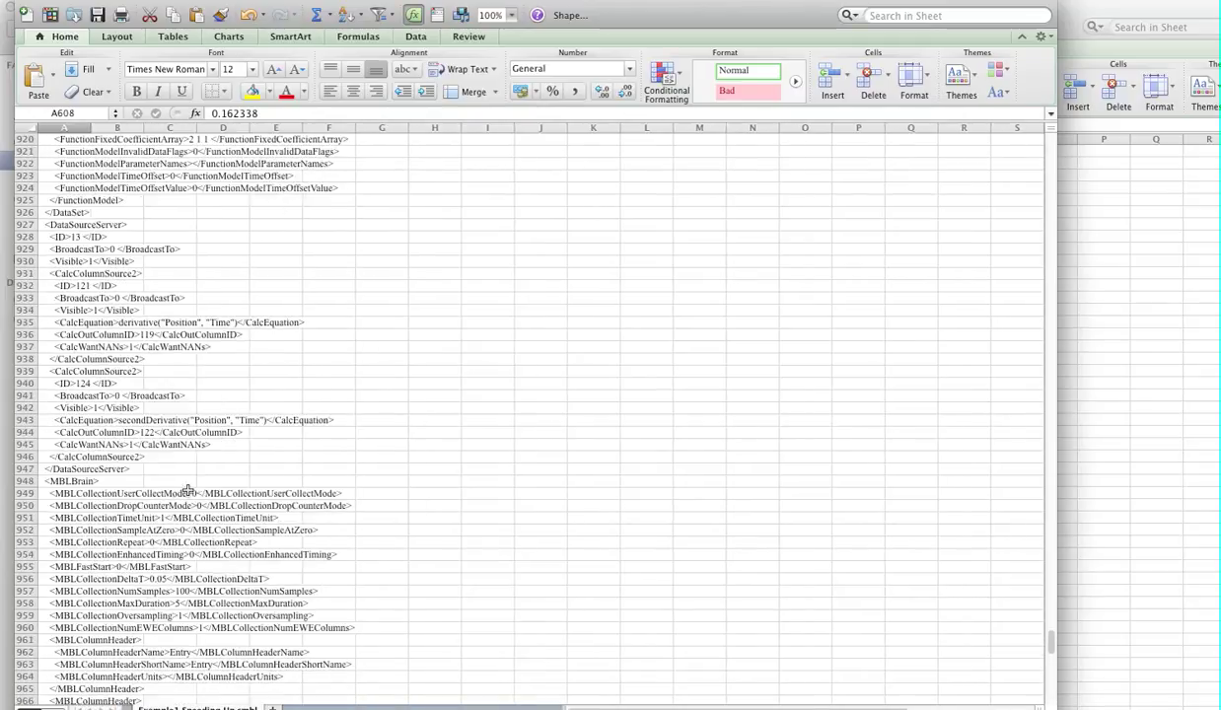
scroll(187, 489, up, 20)
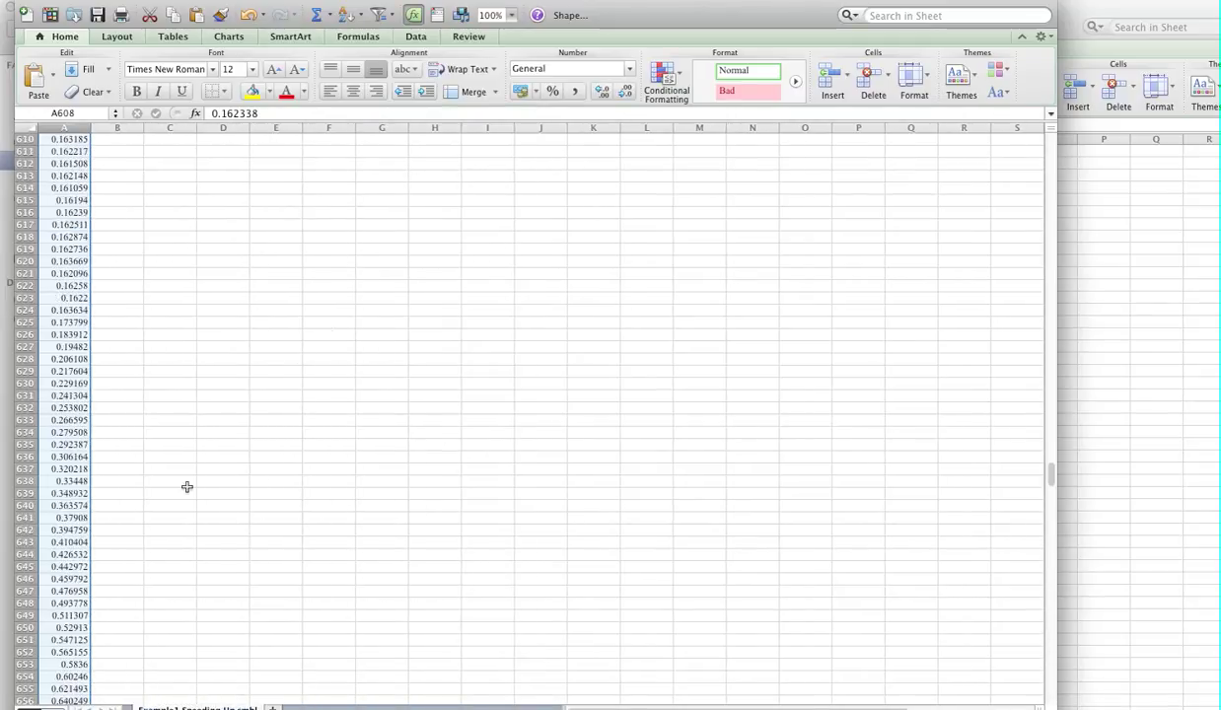
scroll(188, 488, up, 20)
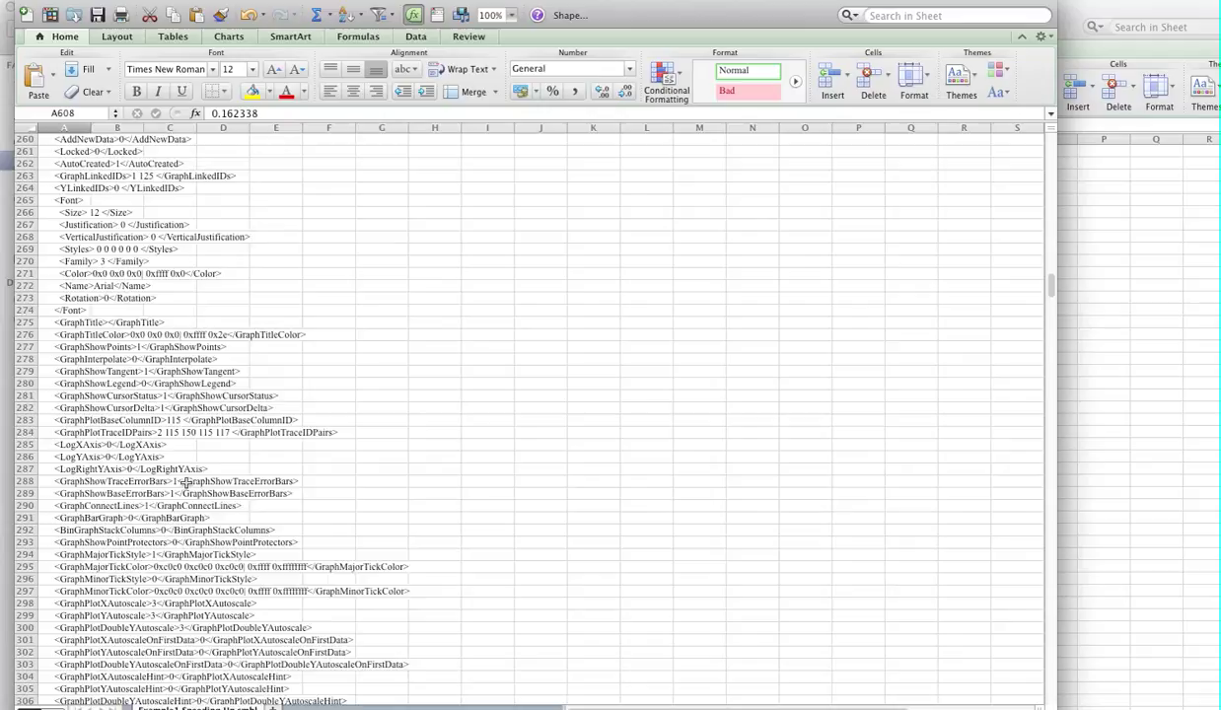
scroll(185, 481, up, 20)
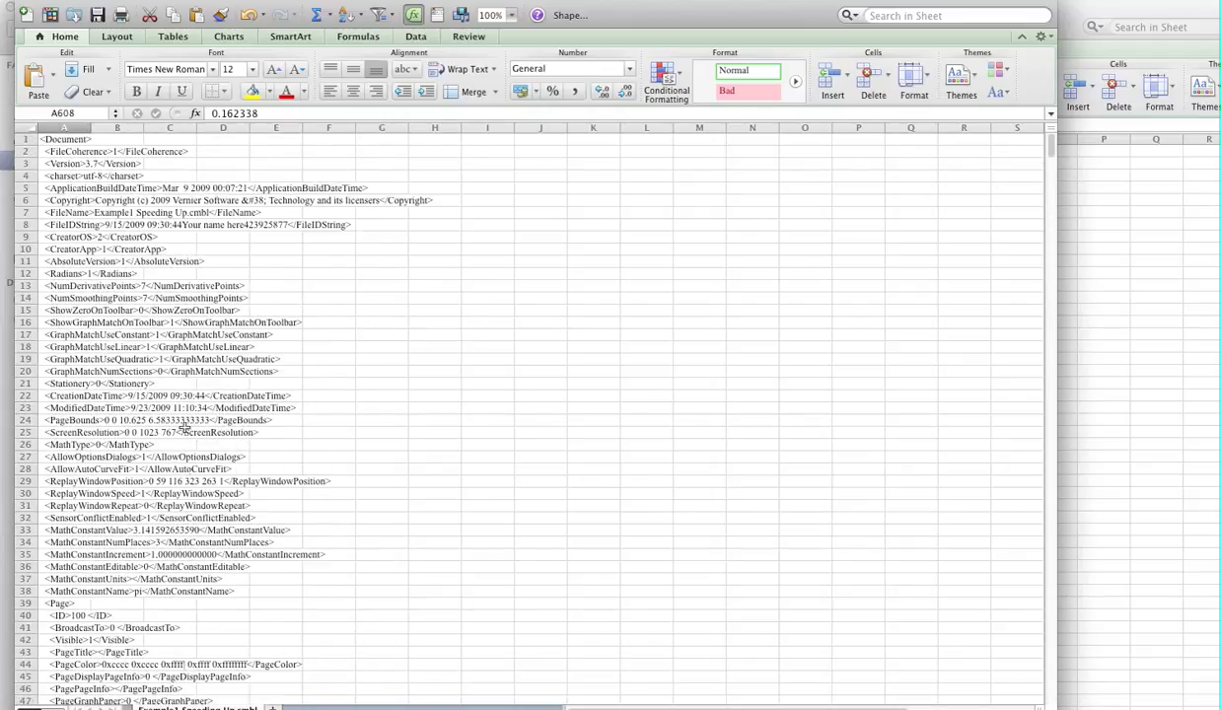
Close the Example1 Speeding Up file and return to the new workbook
click(14, 3)
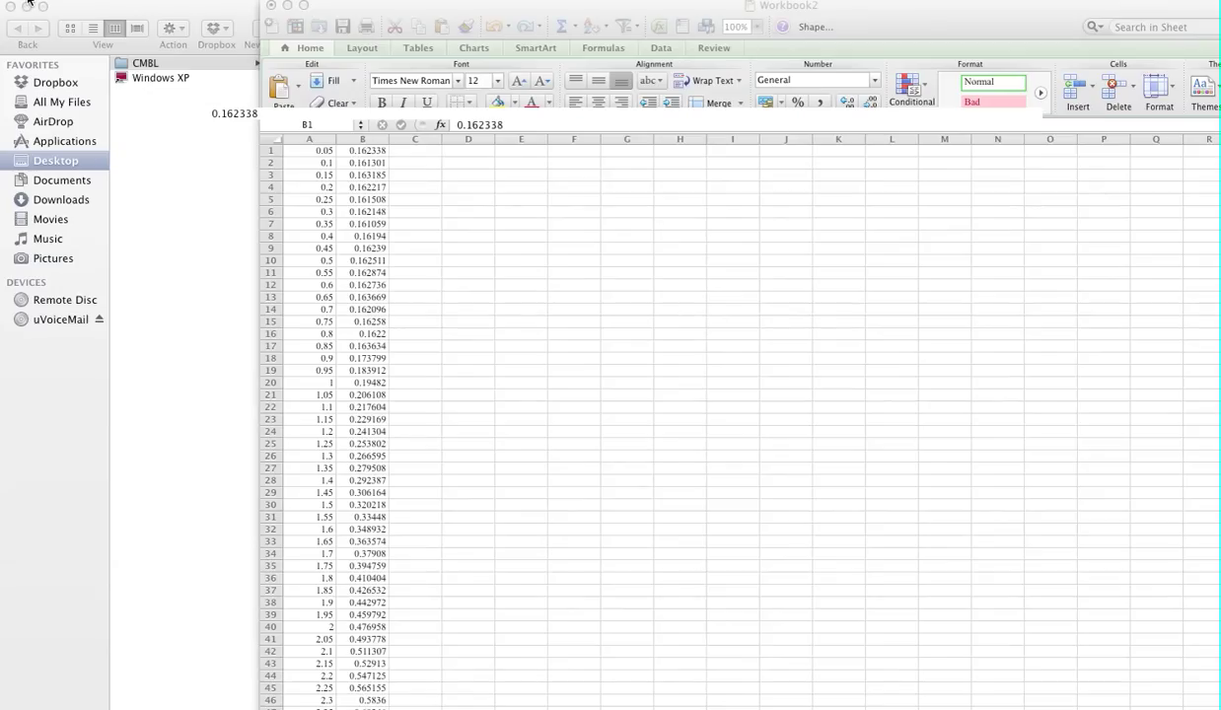
click(466, 177)
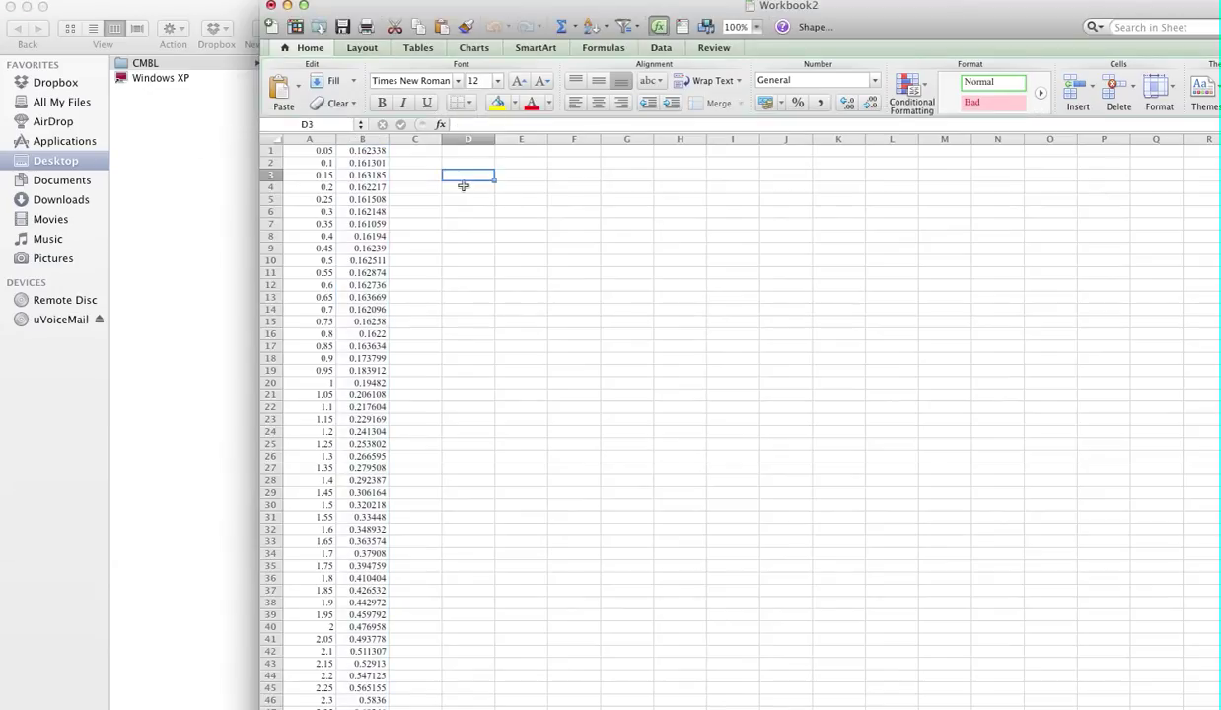
Insert a scatter chart with connected markers from the time and position values in columns A and B
click(311, 139)
drag(317, 153, 360, 434)
scroll(472, 334, up, 15)
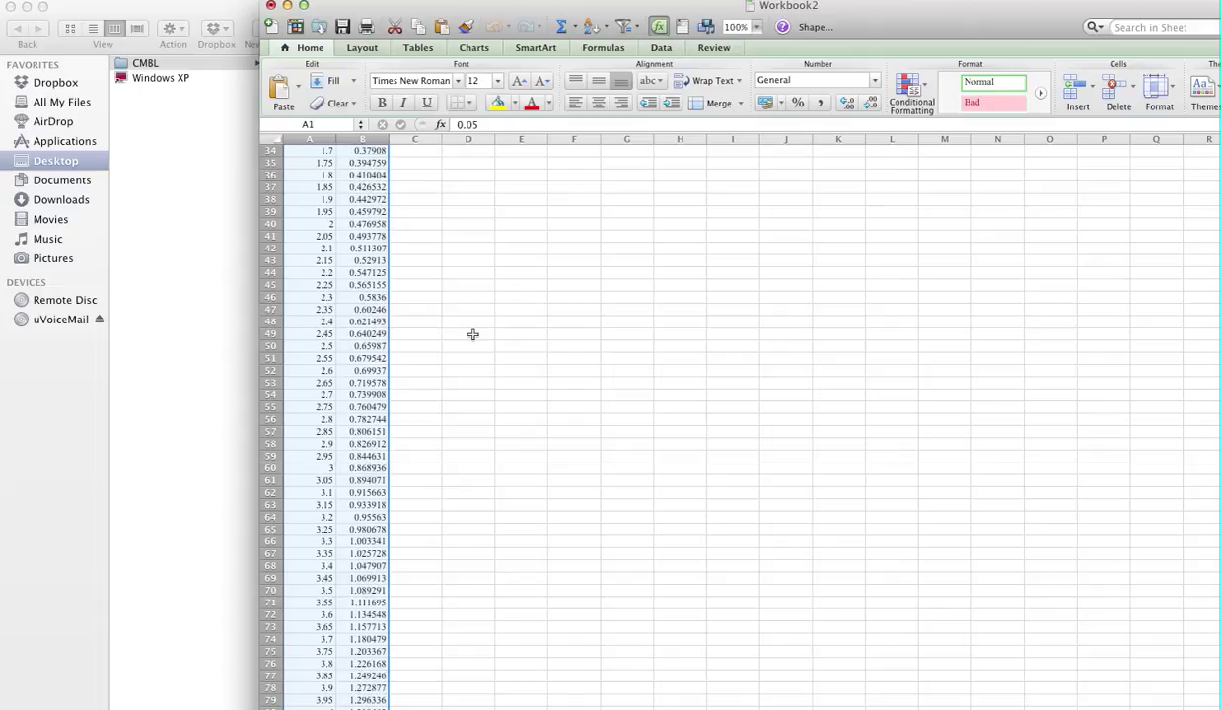
click(470, 49)
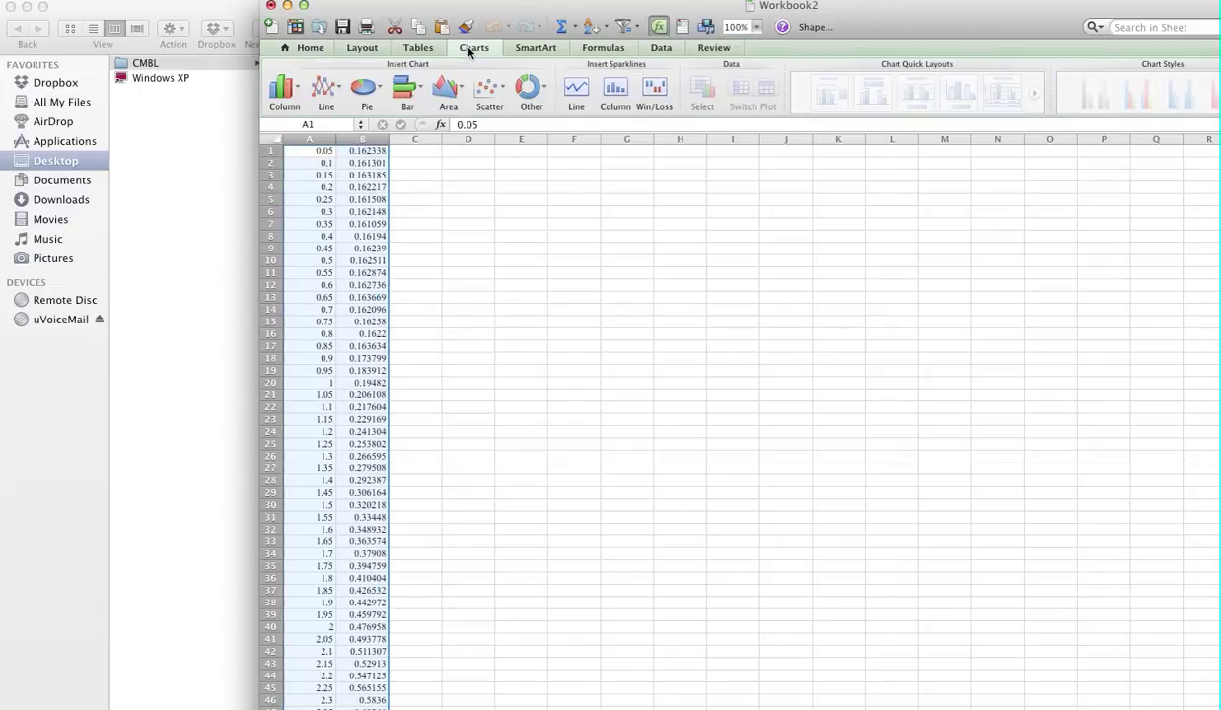
click(487, 91)
click(489, 181)
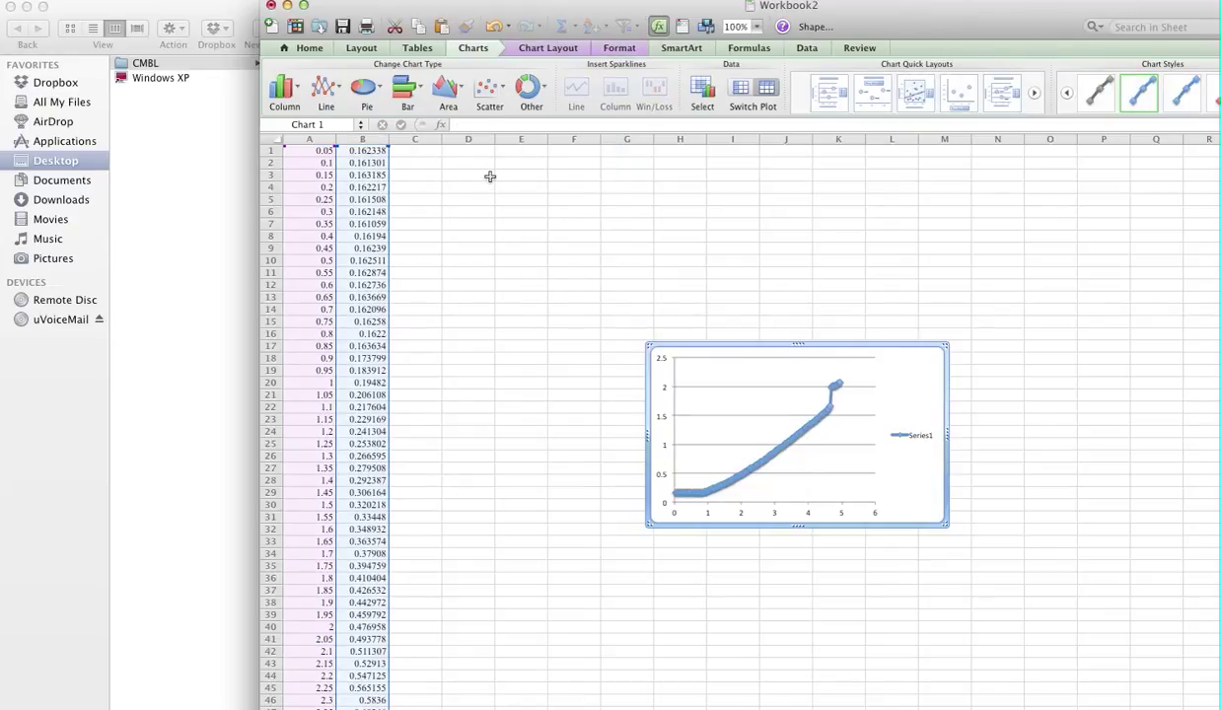
Remove the chart's legend and reposition and enlarge the chart beside the data to span about columns D to N, rows 12 to 39
click(917, 439)
key(Delete)
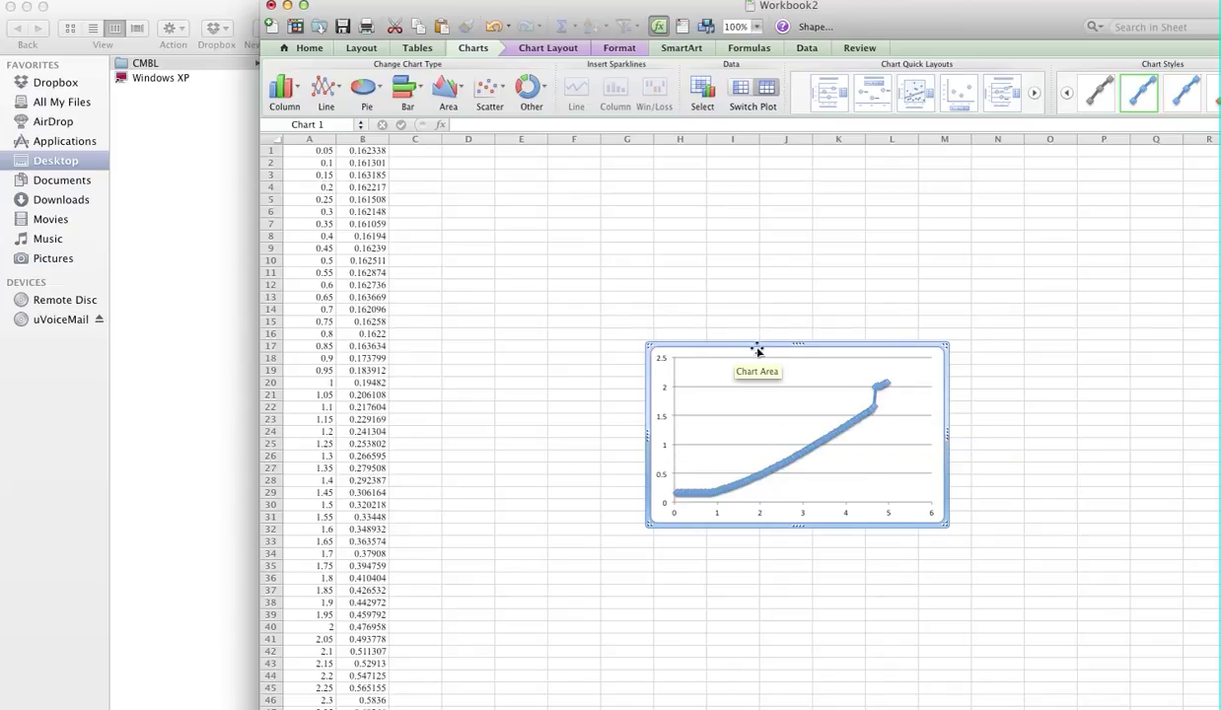
drag(774, 346, 610, 289)
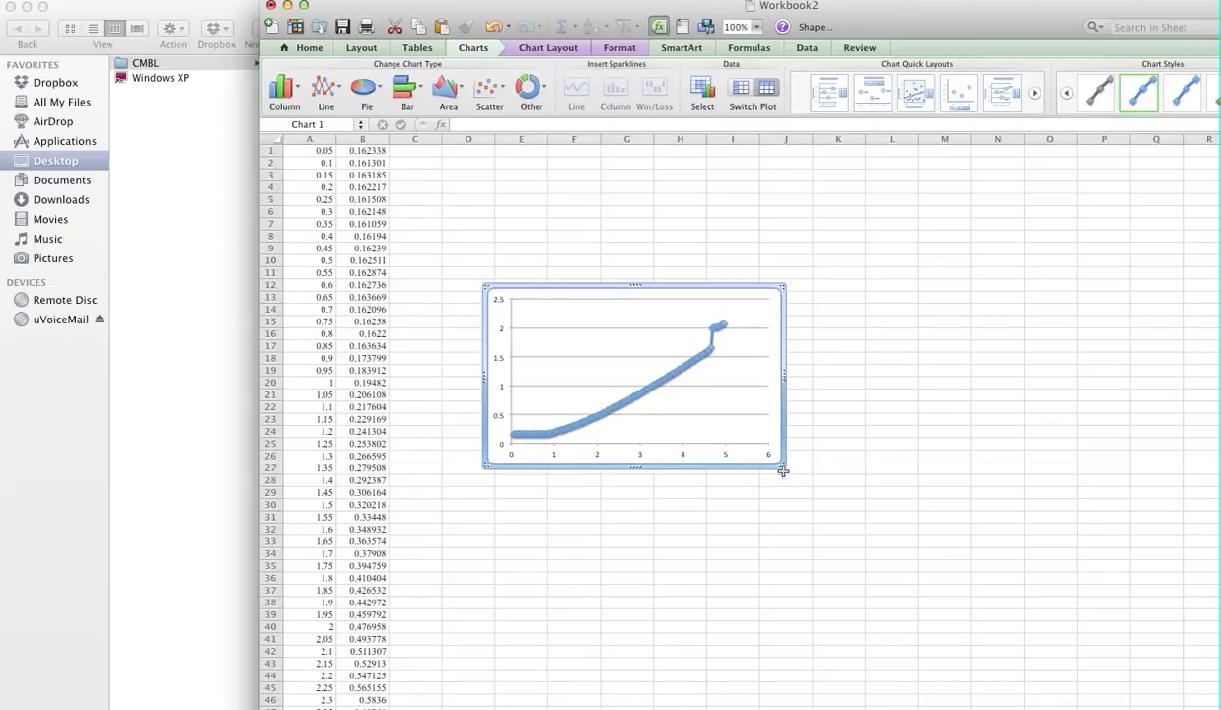
drag(784, 470, 1010, 613)
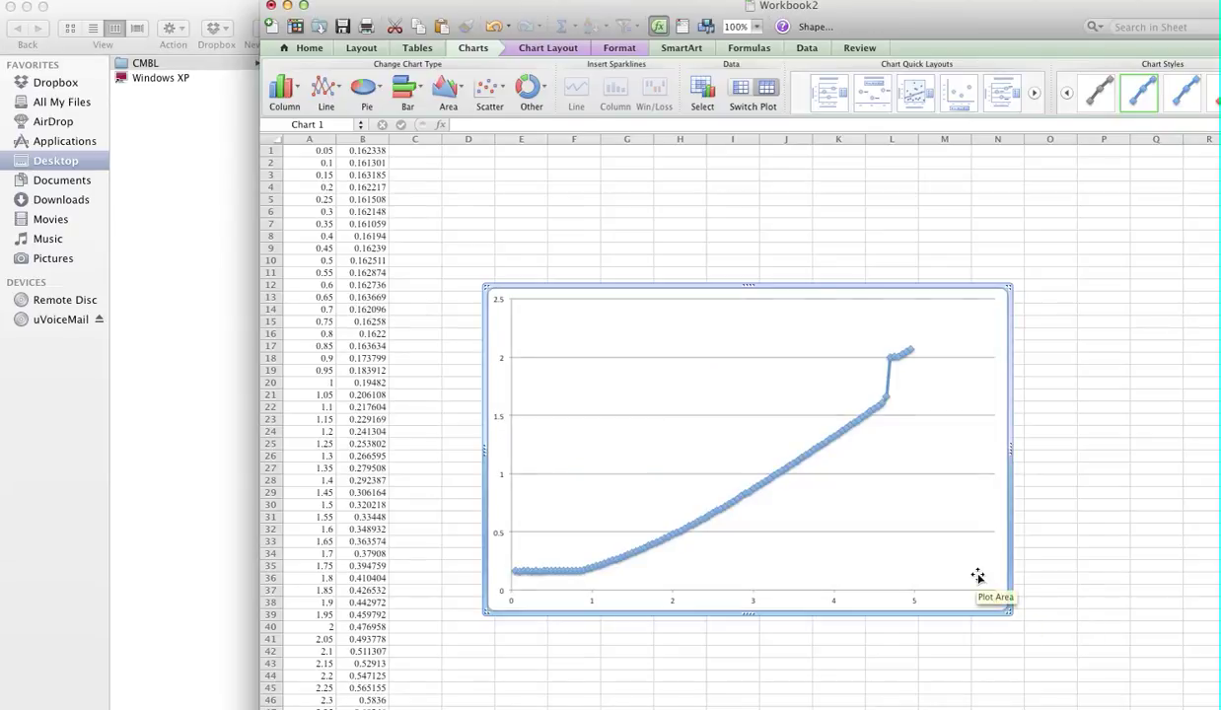
Add a polynomial trendline of order 2 to the chart's data series
click(837, 442)
right_click(837, 445)
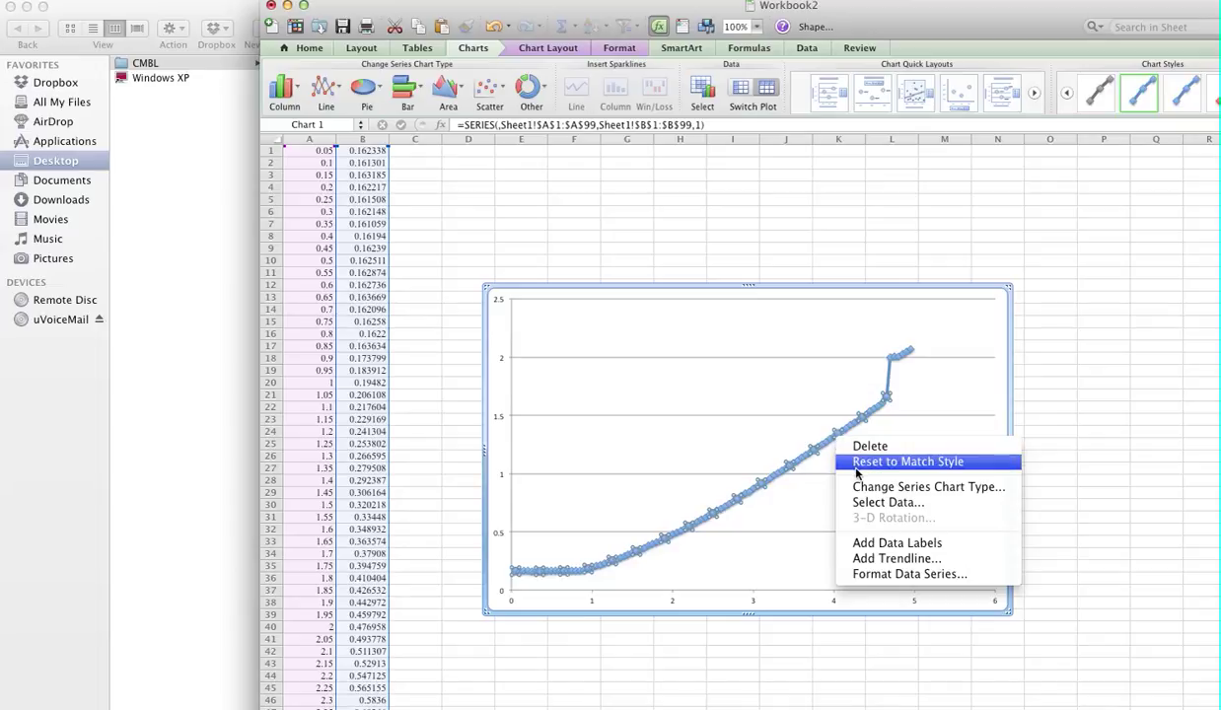
click(915, 568)
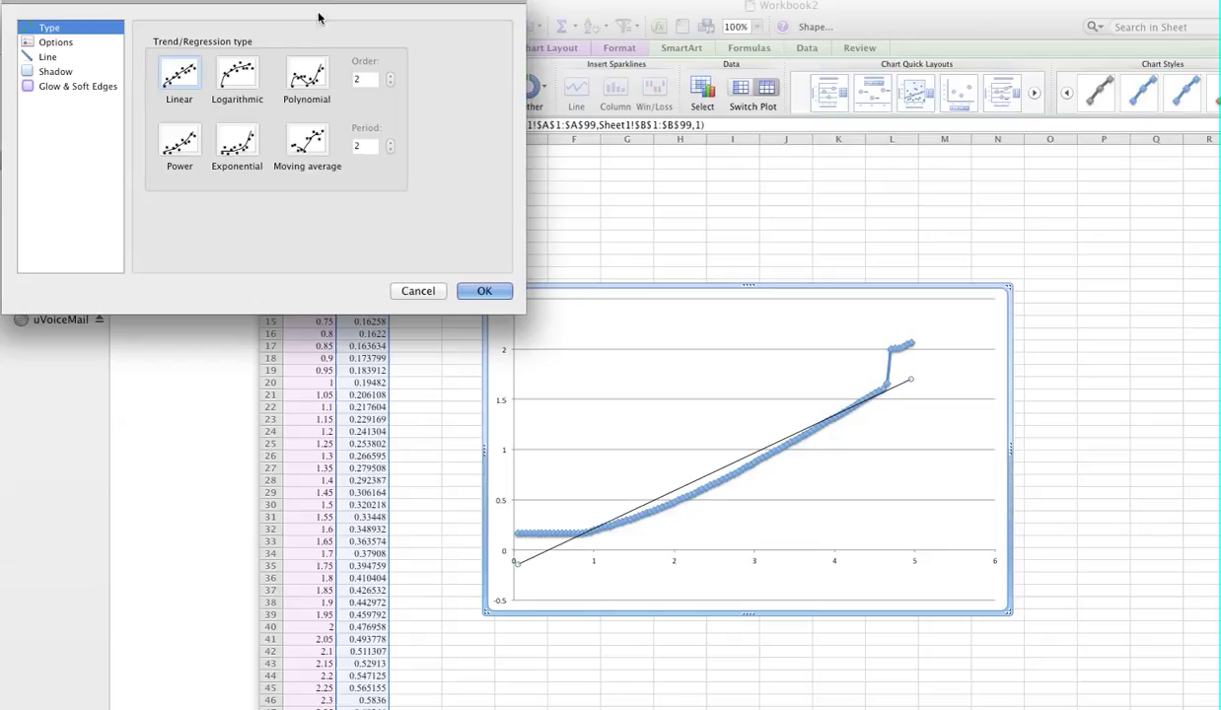
drag(311, 8, 928, 78)
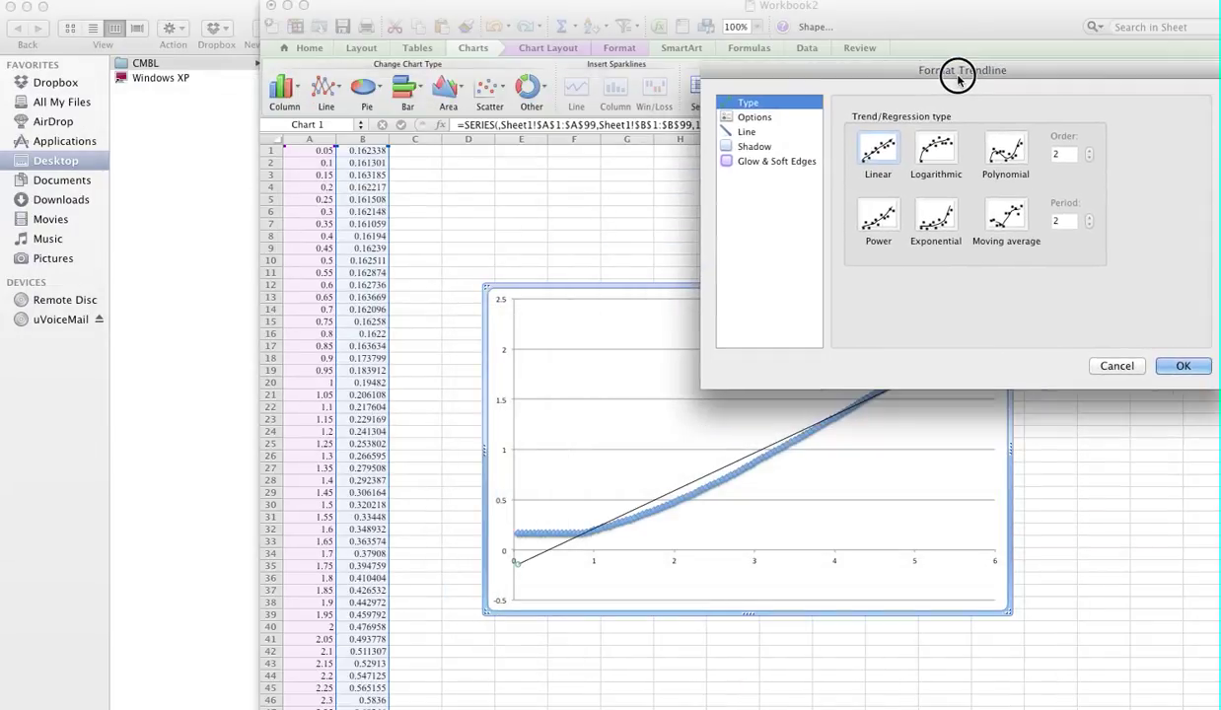
click(938, 224)
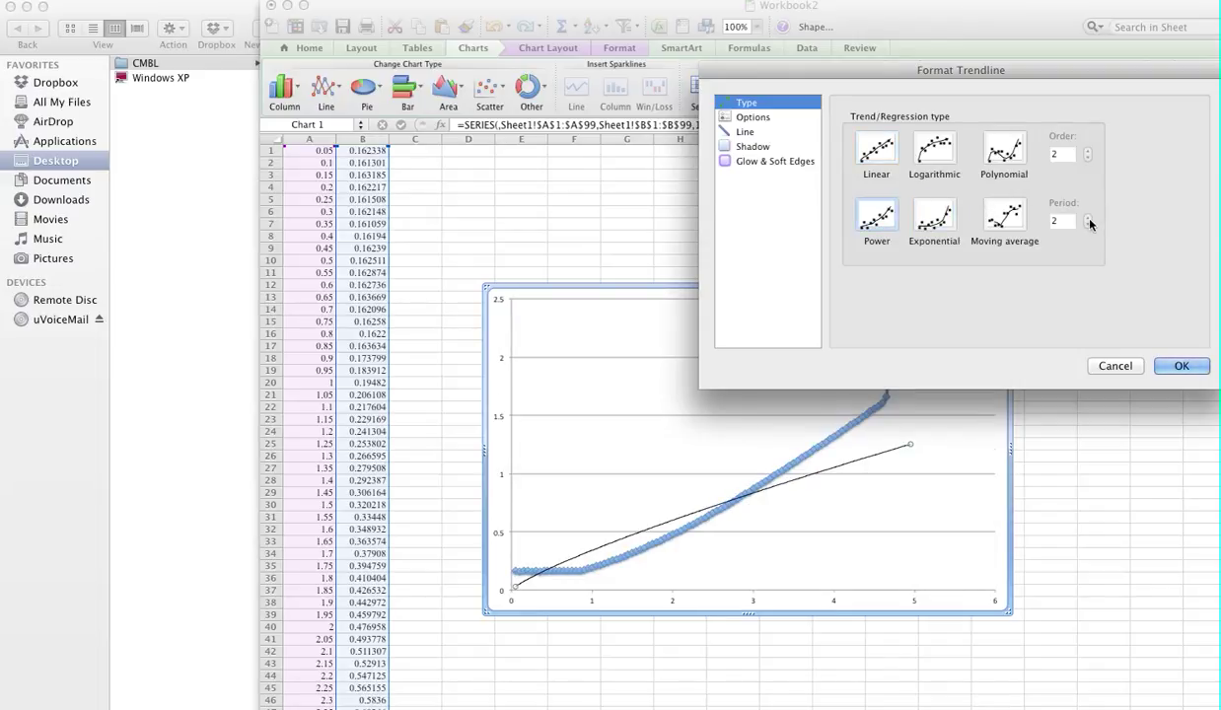
click(1007, 150)
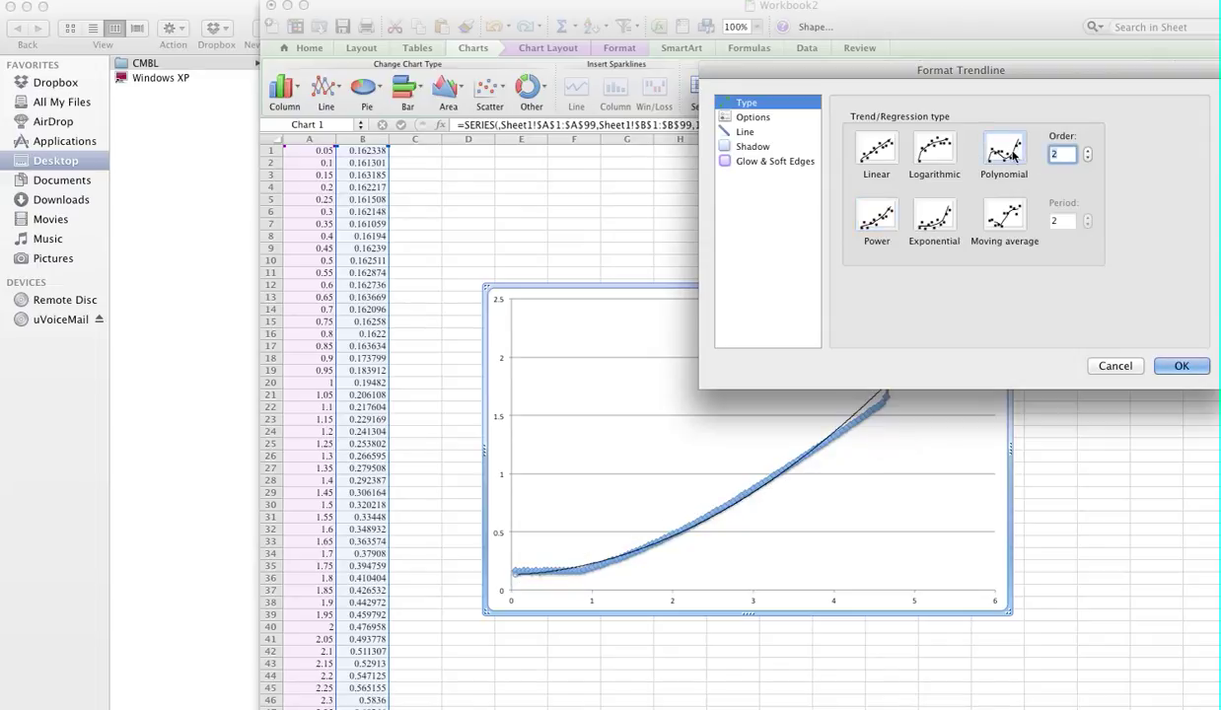
click(1088, 152)
click(1088, 152)
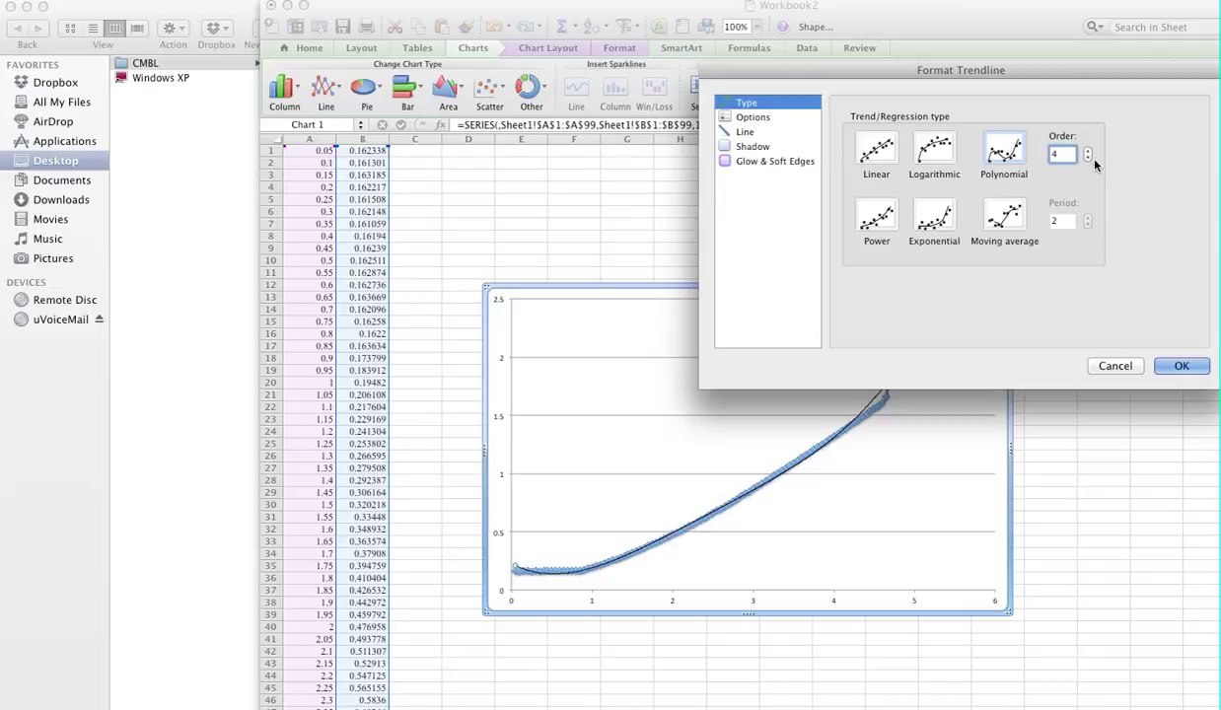
click(1088, 158)
click(1088, 158)
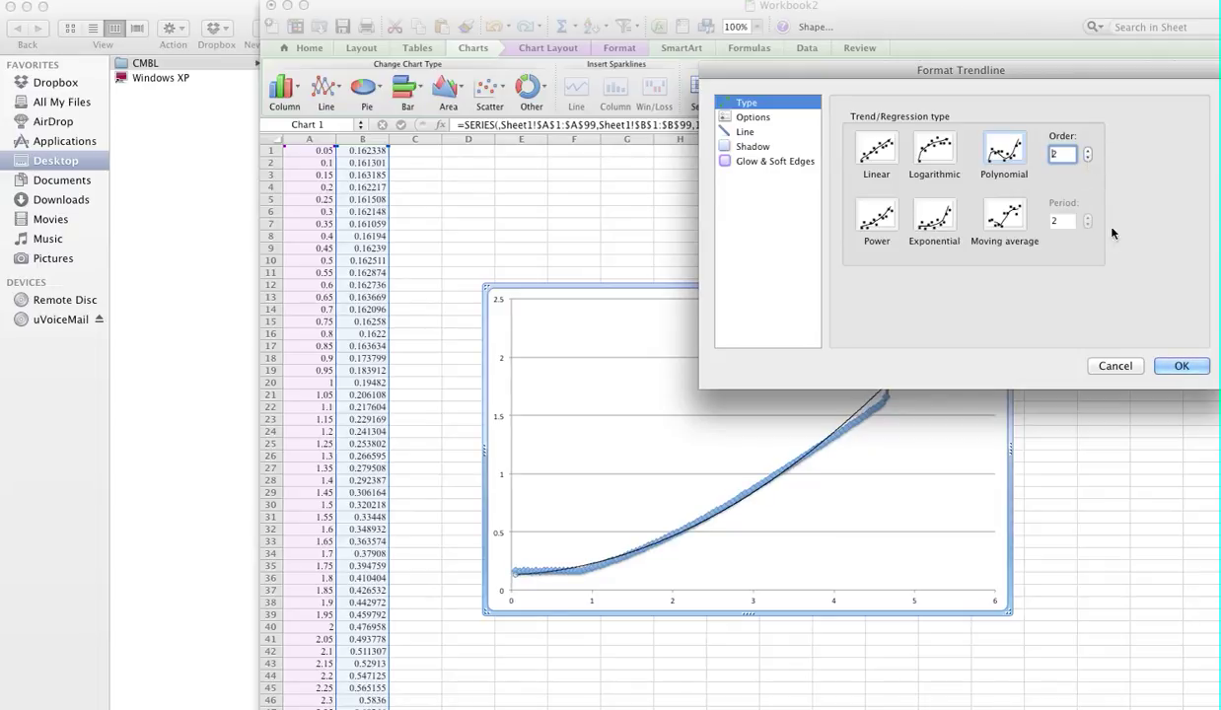
Display the trendline's equation and R-squared value on the chart and apply the trendline settings
click(753, 118)
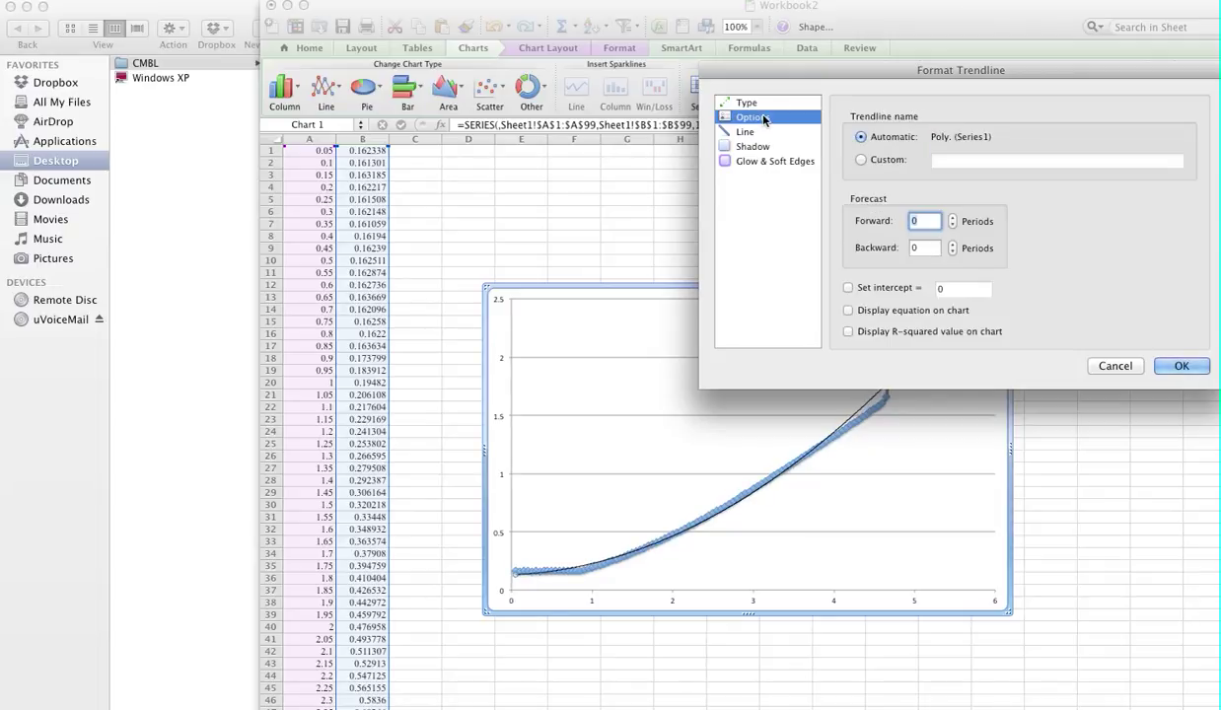
click(849, 309)
click(850, 335)
drag(996, 76, 499, 257)
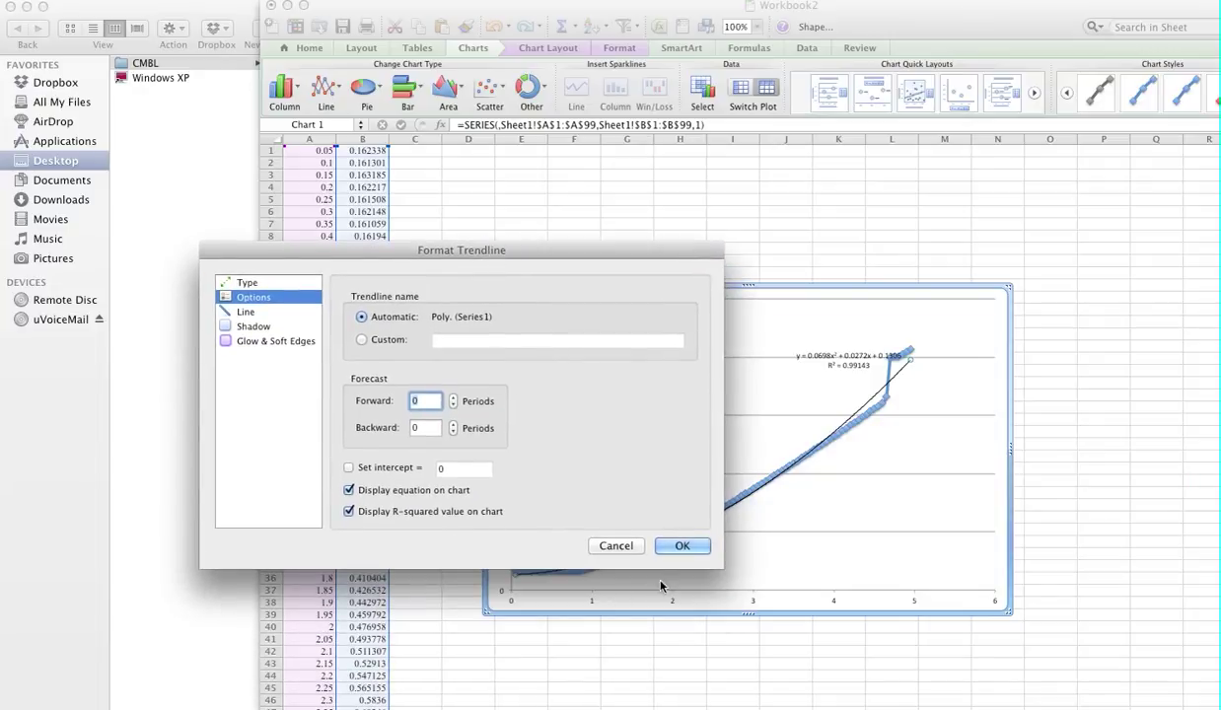
click(680, 545)
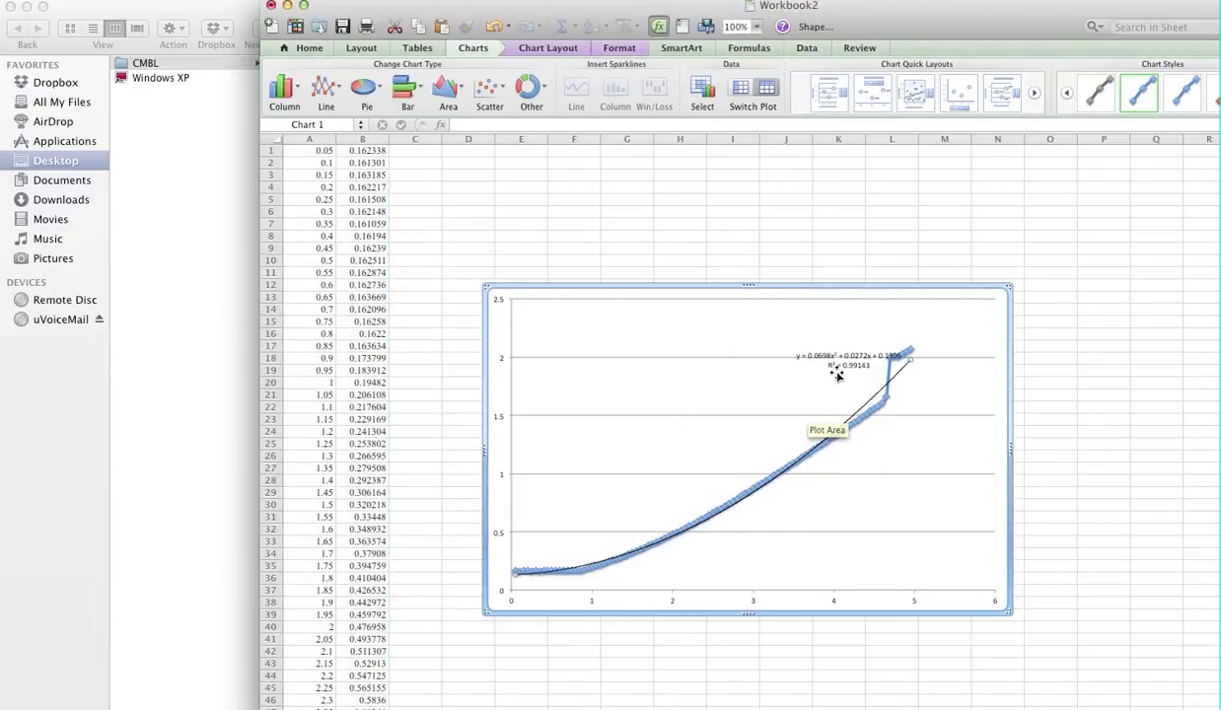
Move the trendline equation label to the clear area above the curve, away from the data points
click(838, 375)
drag(833, 353, 738, 399)
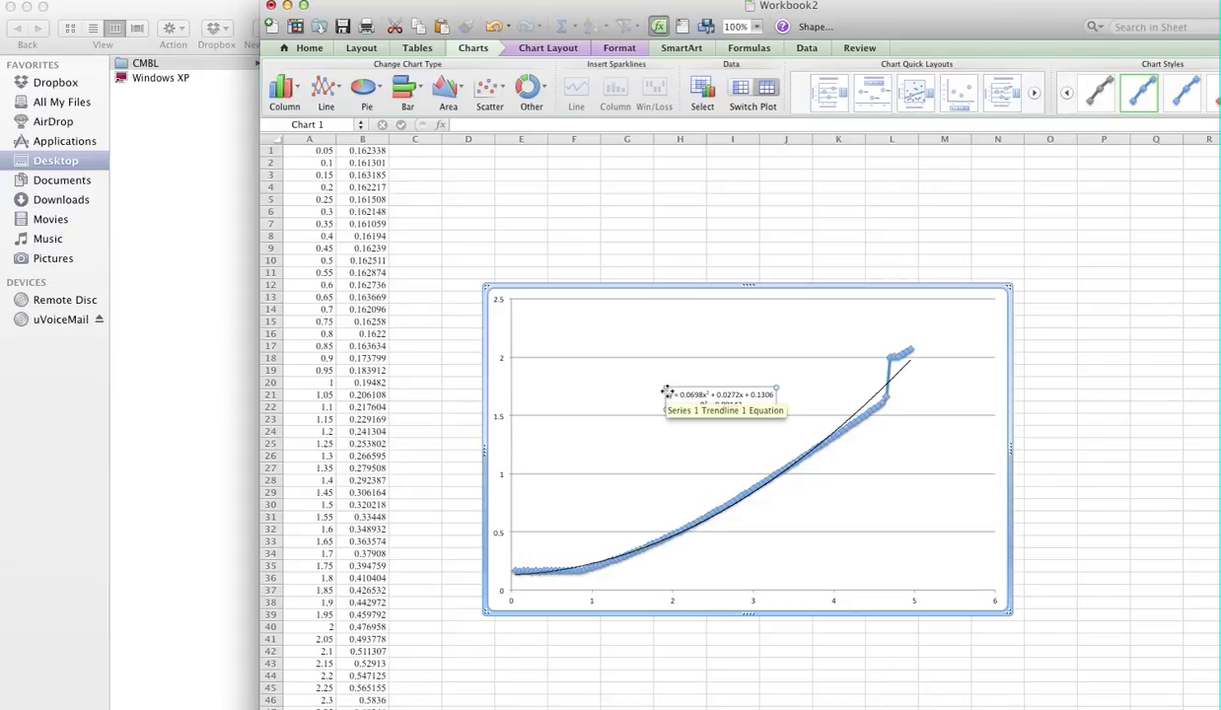
click(756, 457)
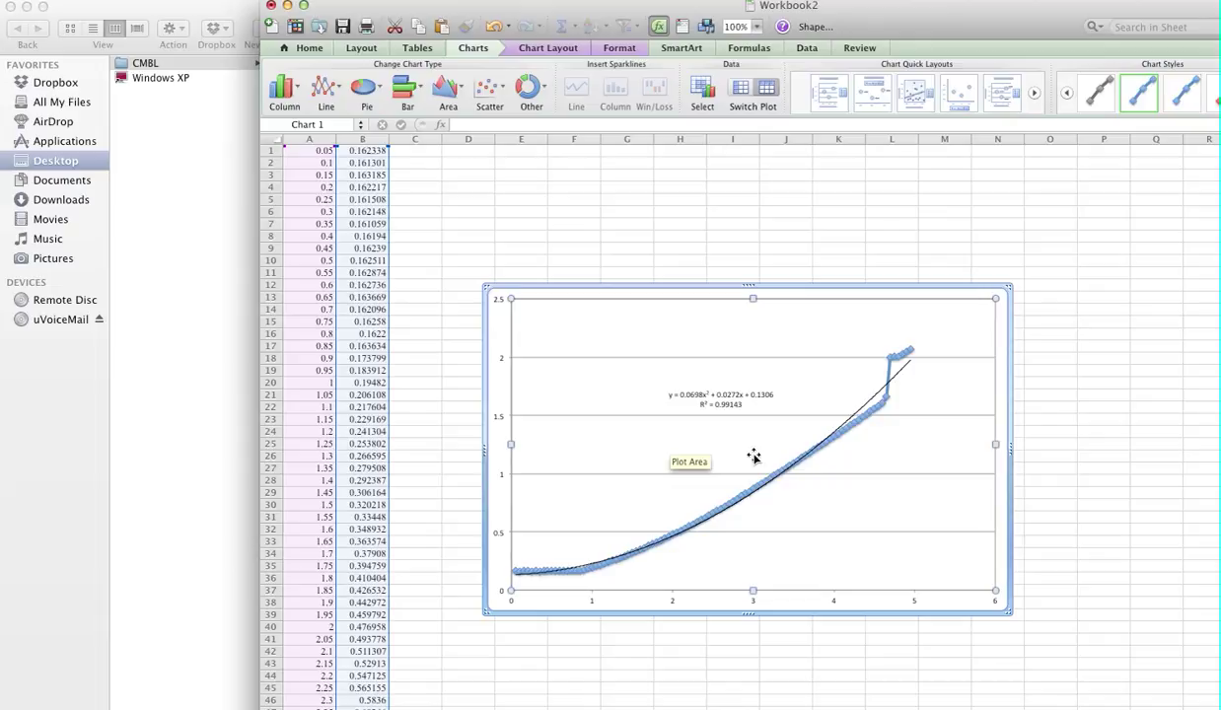
drag(804, 8, 794, 12)
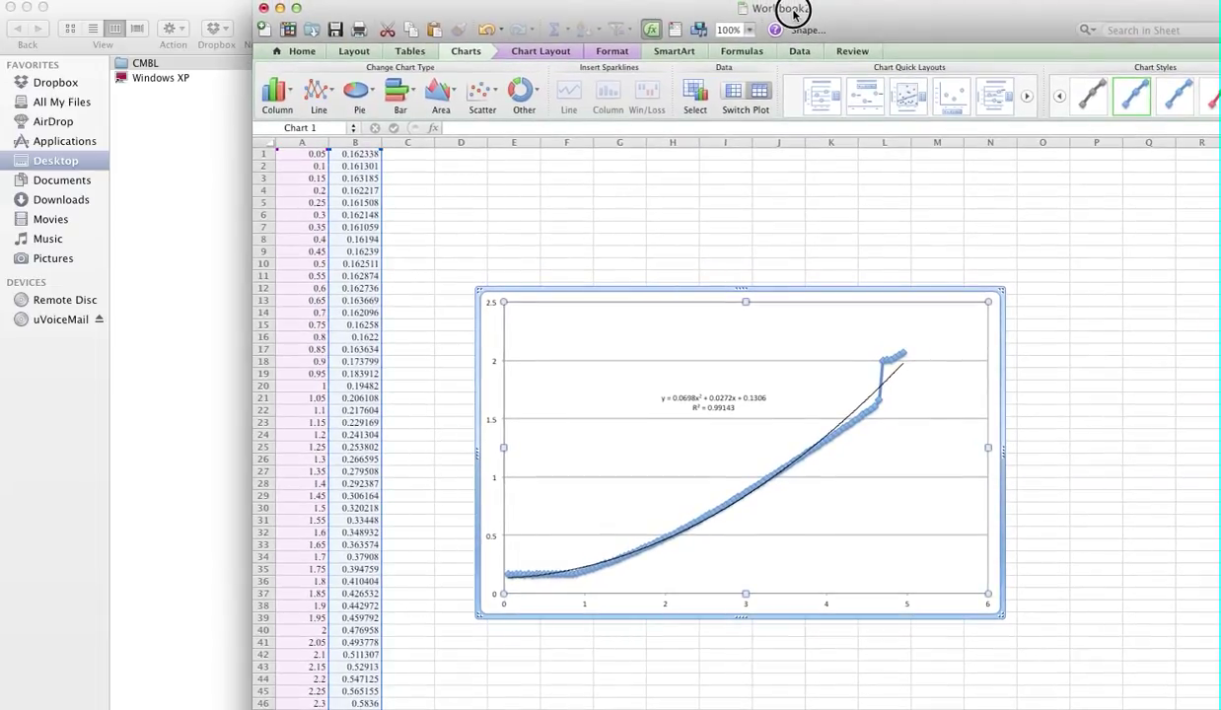